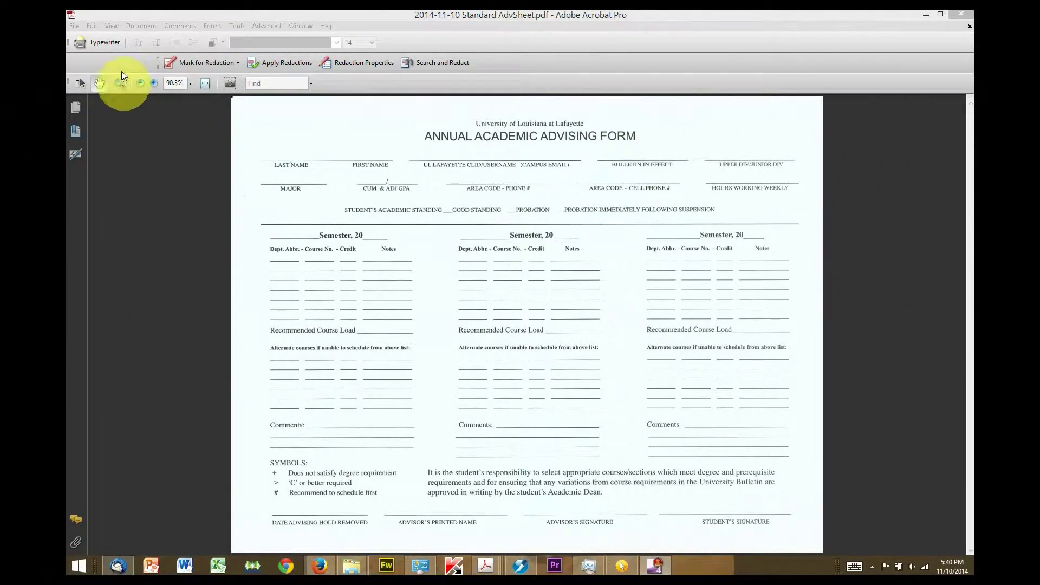
- Add the typewriter text "Registration appointment: date and time" at the upper-left corner of the Annual Academic Advising Form
click(95, 43)
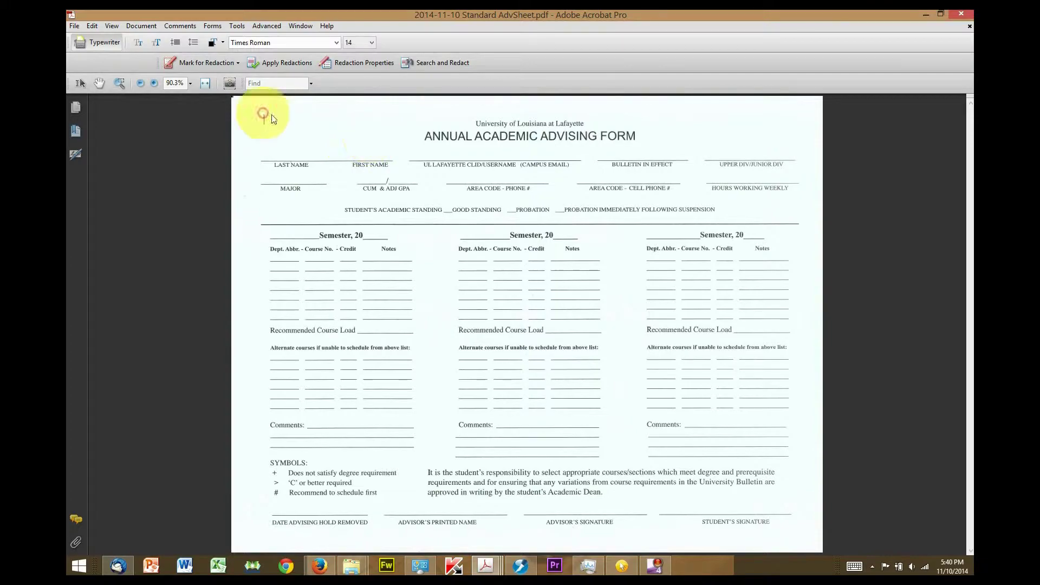
text(Regis)
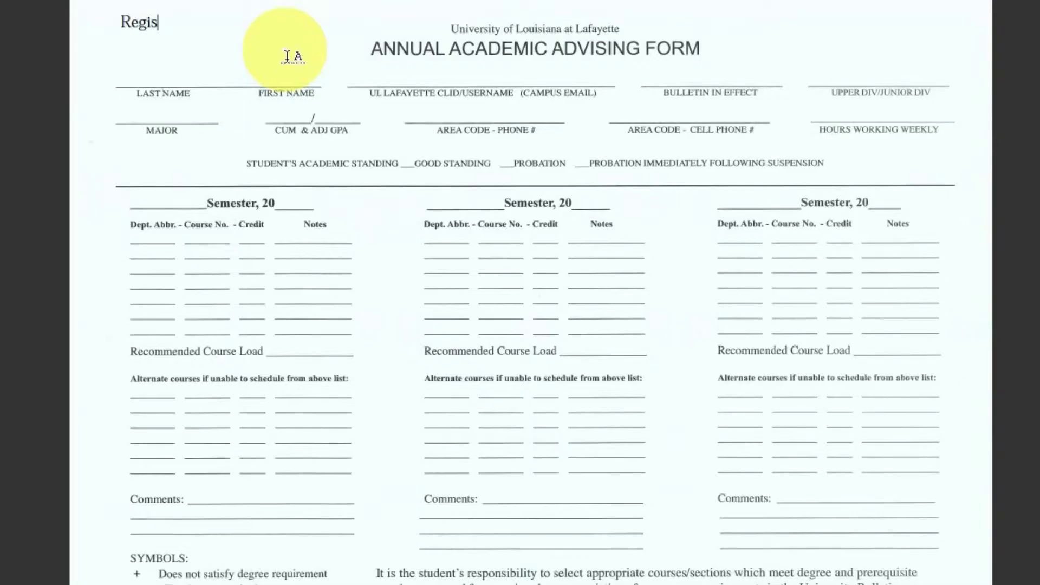
text(tration ap)
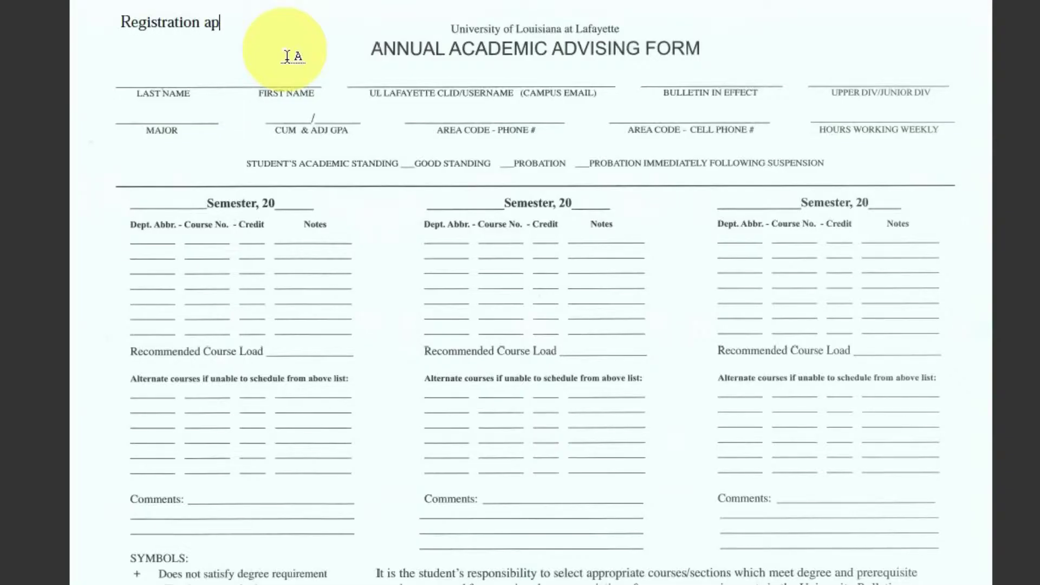
text(pointment: d)
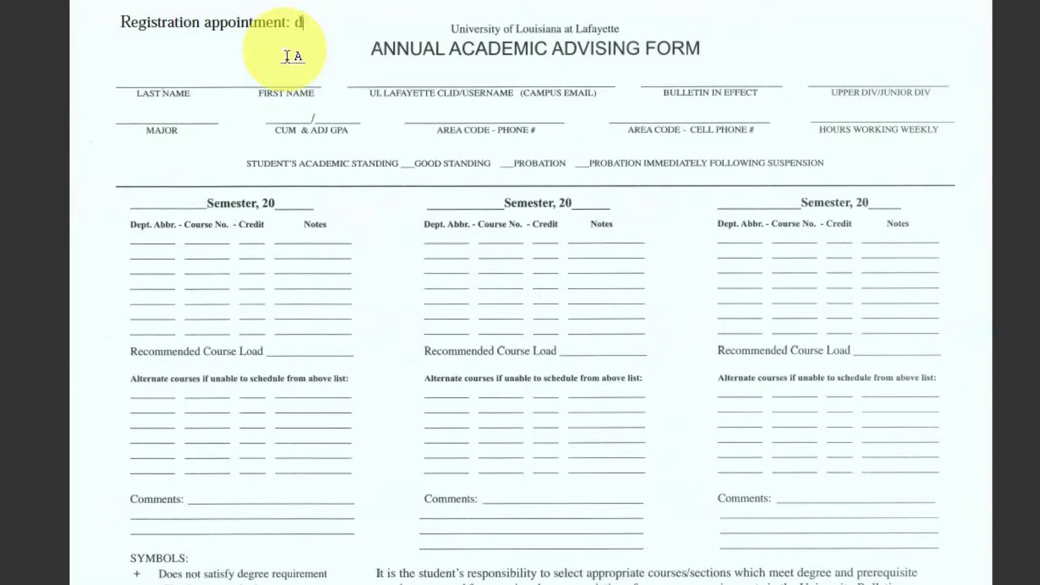
text(ate and time)
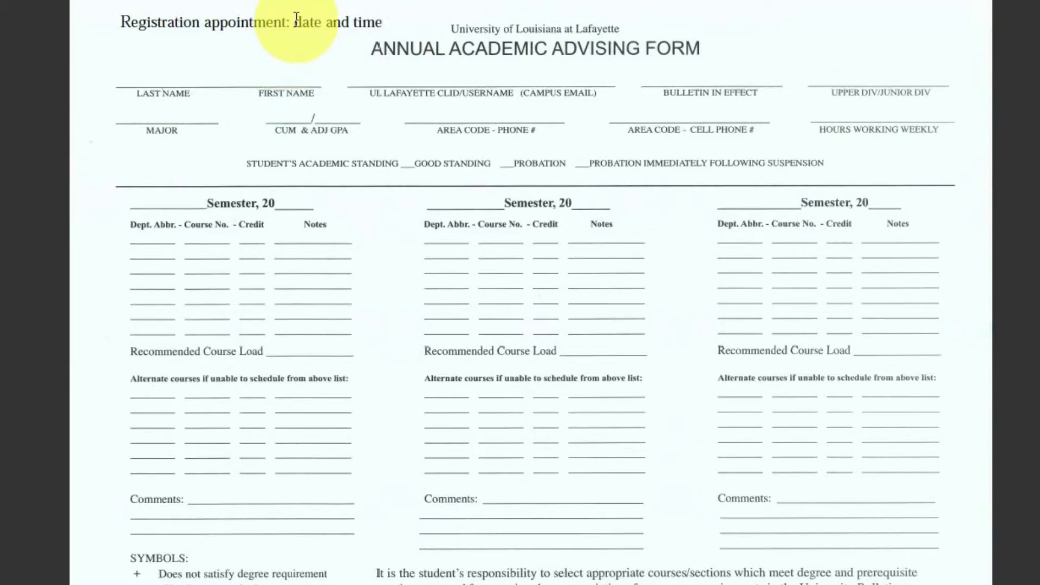
drag(296, 18, 382, 19)
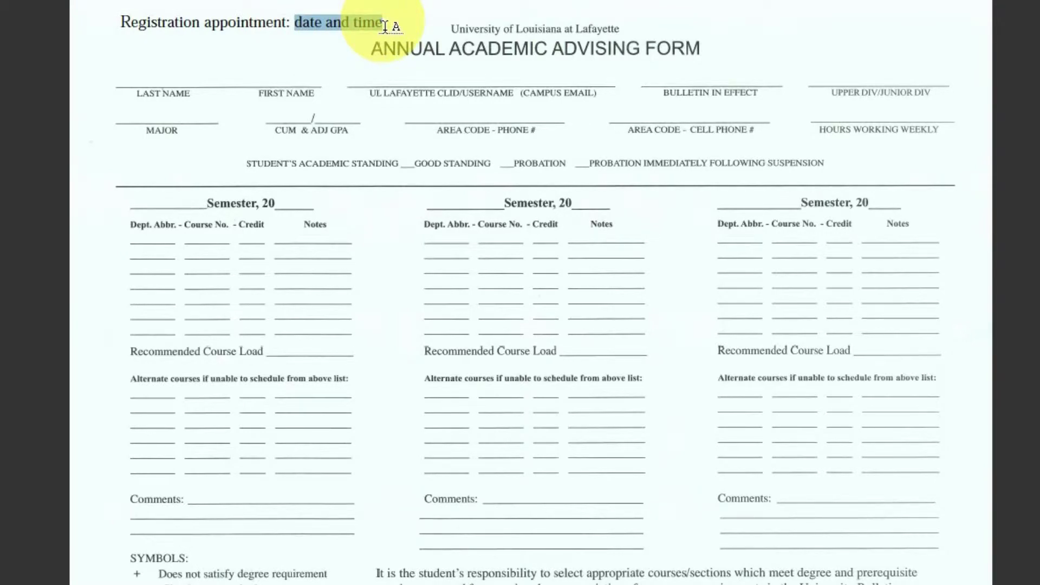
drag(385, 26, 390, 24)
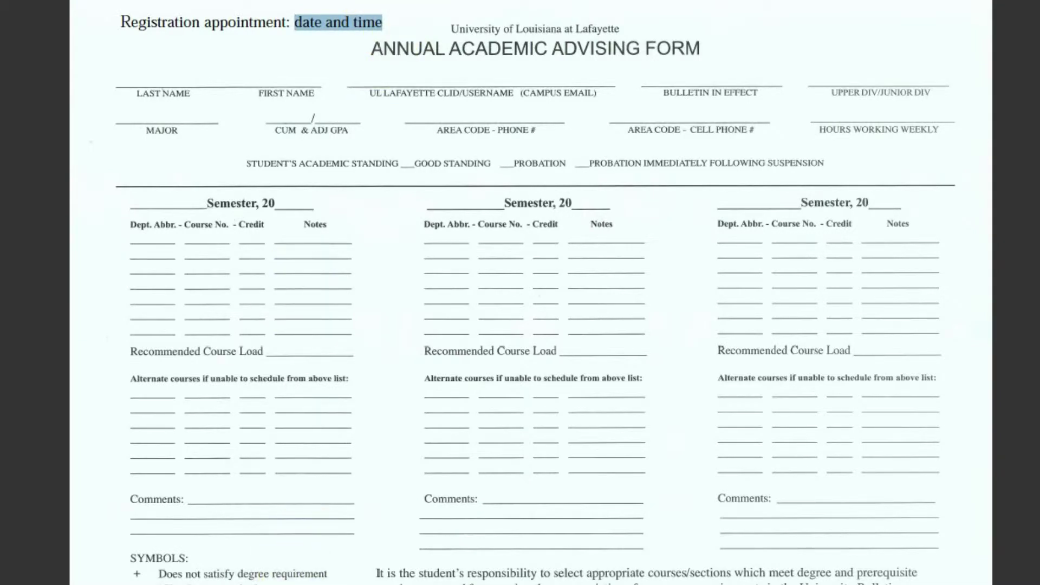
text(Date and time)
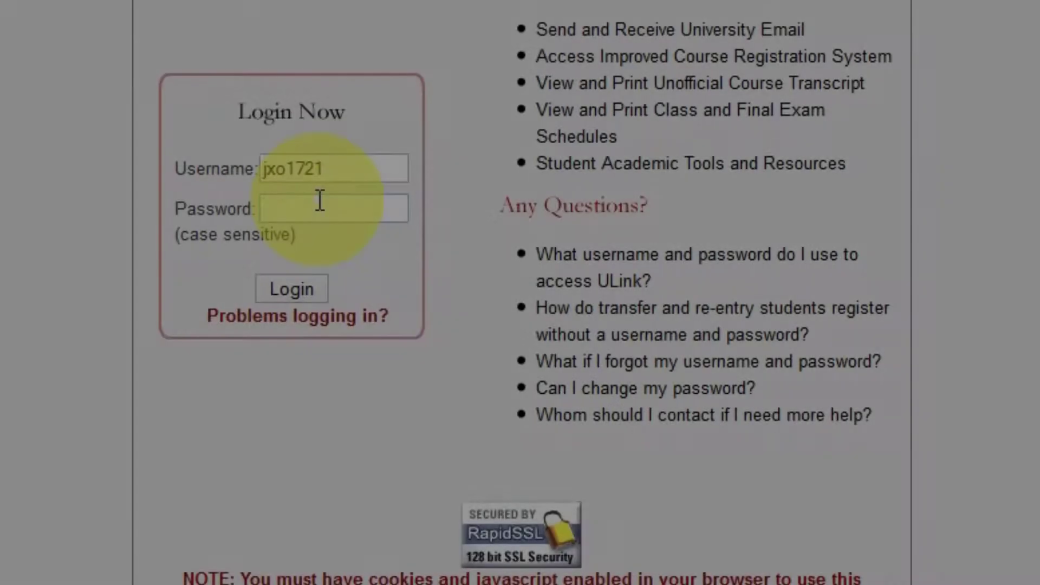
- Enter the account password on the ULink login page and log in
click(320, 201)
text(•••)
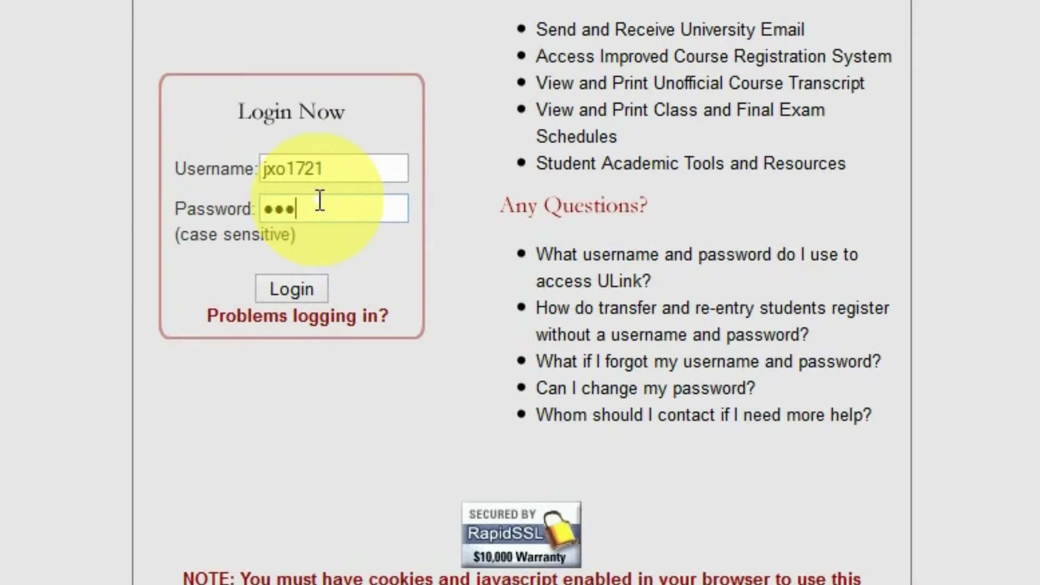
text(•••••)
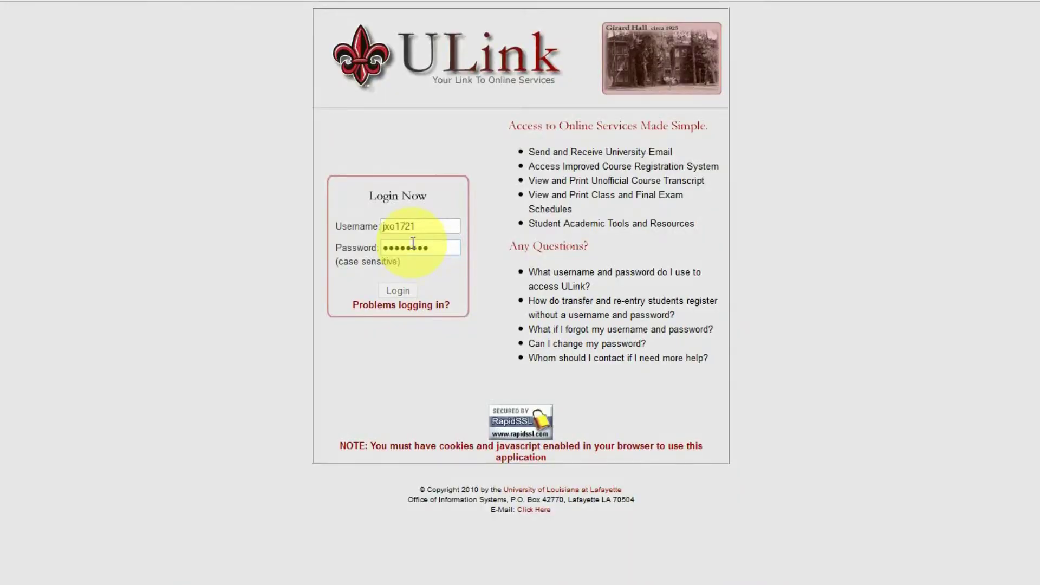
key(Return)
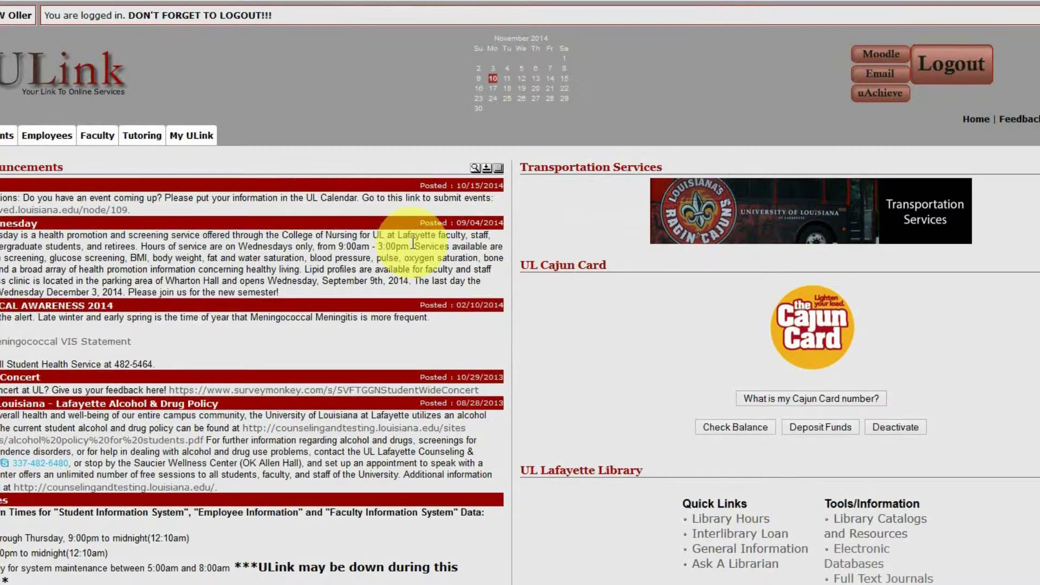
- Open registration for Regular Classes with academic level Undergraduate and term Spring 2015
click(1, 138)
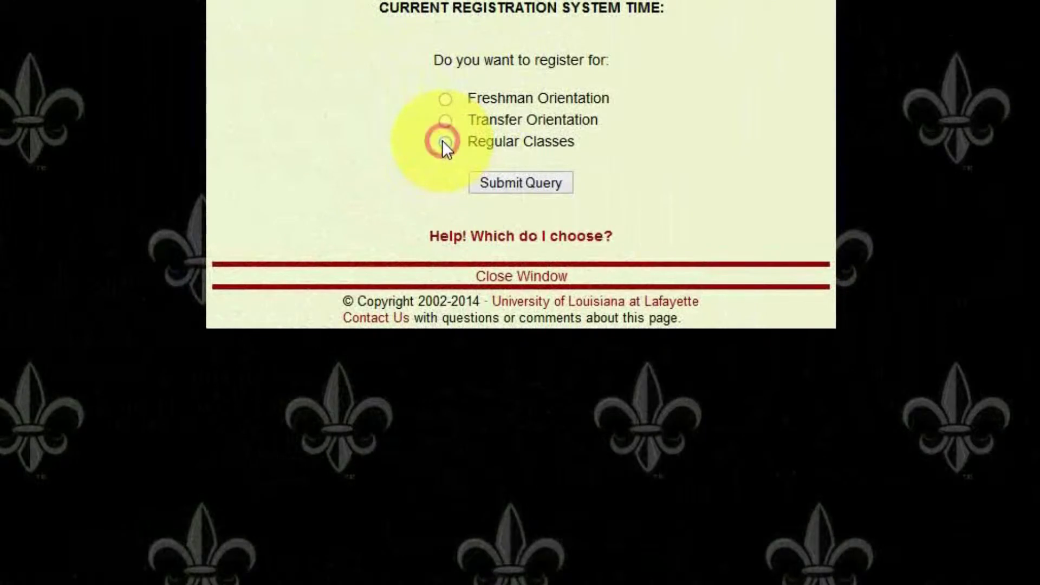
click(495, 183)
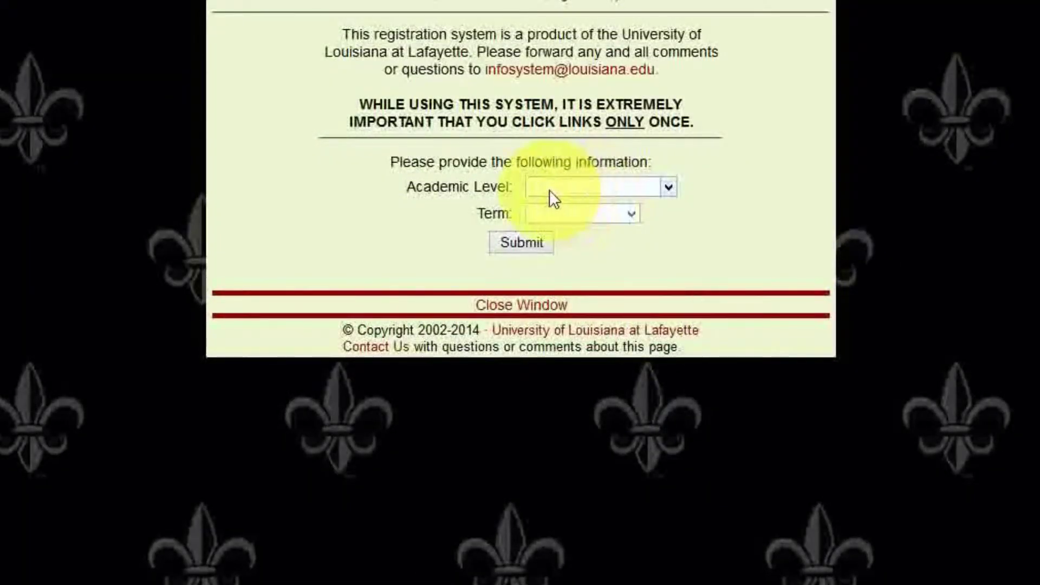
click(550, 190)
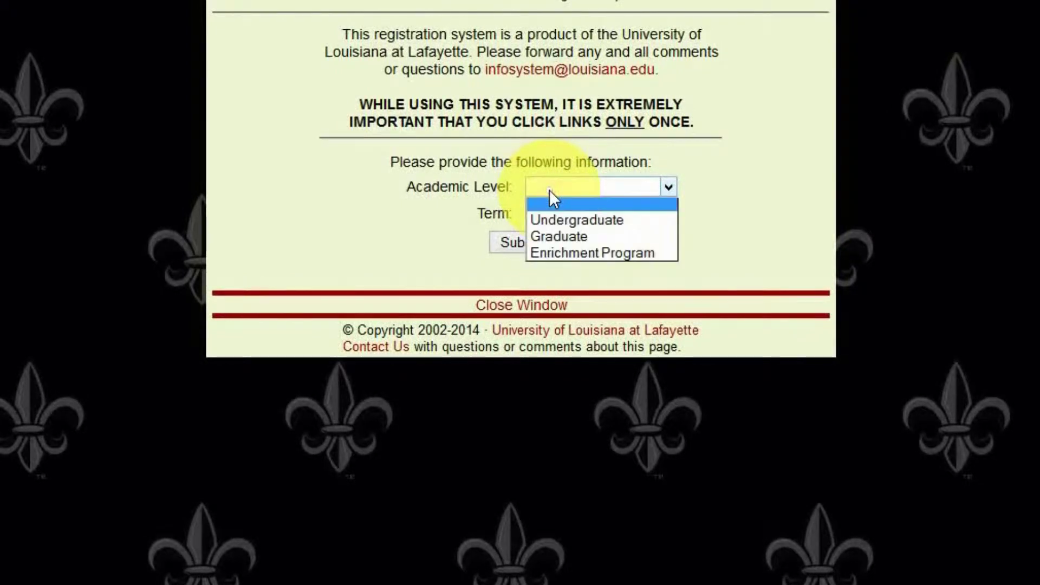
click(548, 220)
click(588, 211)
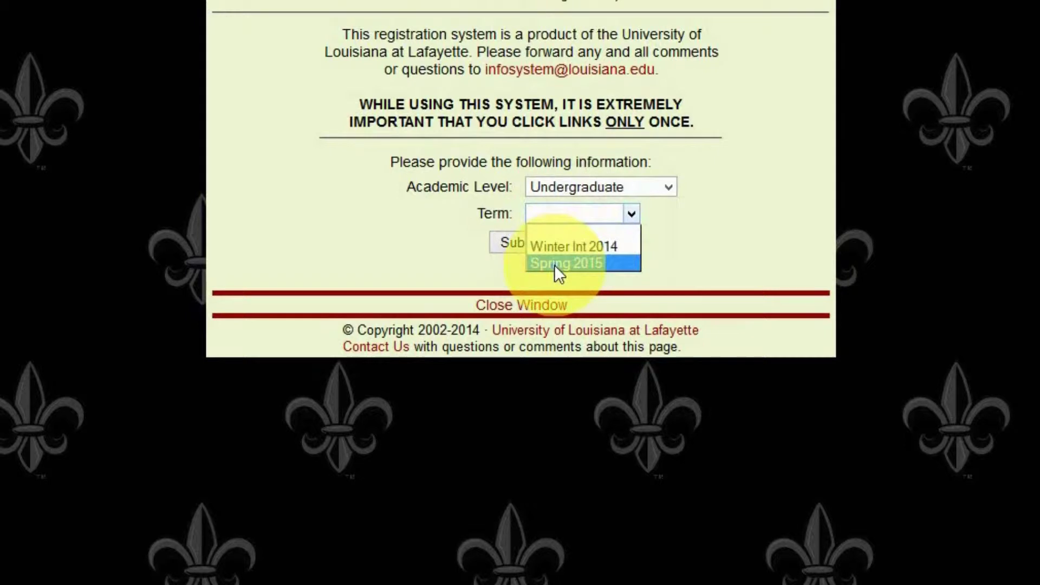
click(425, 242)
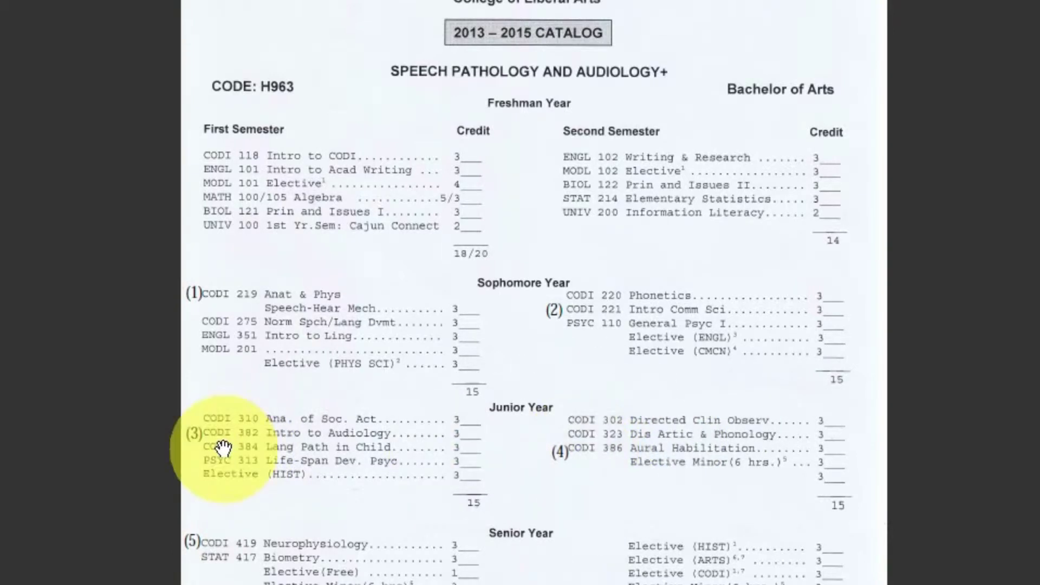
- Examine the numbered CODI courses in the 2013–2015 Speech Pathology and Audiology curriculum sheet
click(608, 451)
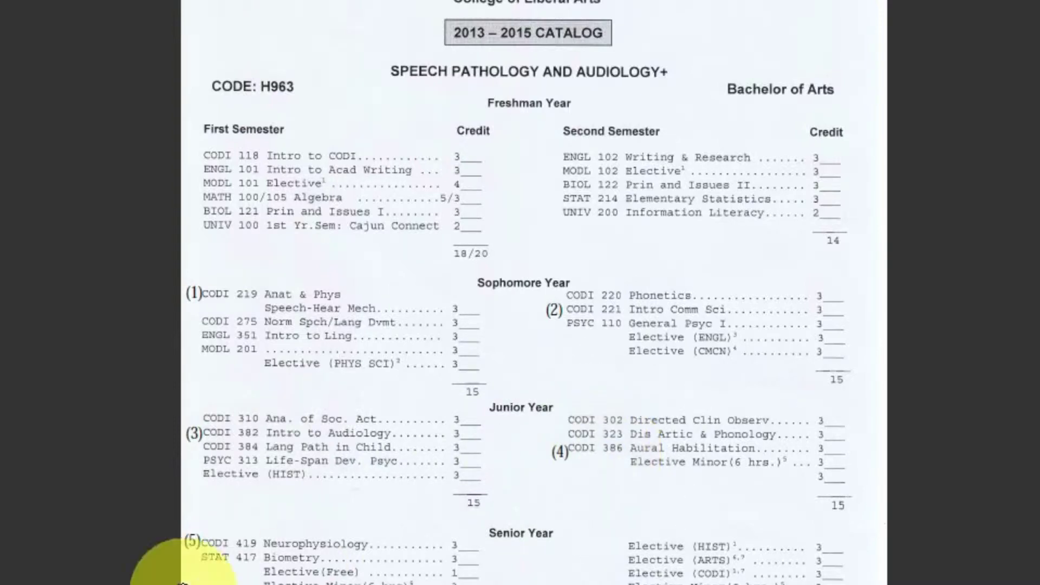
click(233, 544)
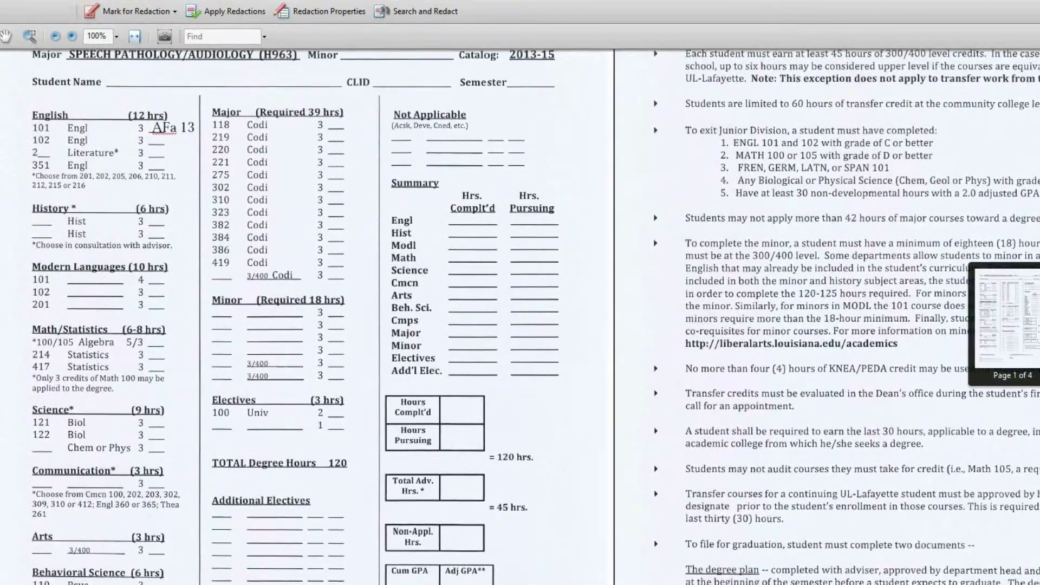
- Write PSYC at the Minor heading of the CODI audit sheet and review its degree requirement sections
scroll(932, 233, down, 3)
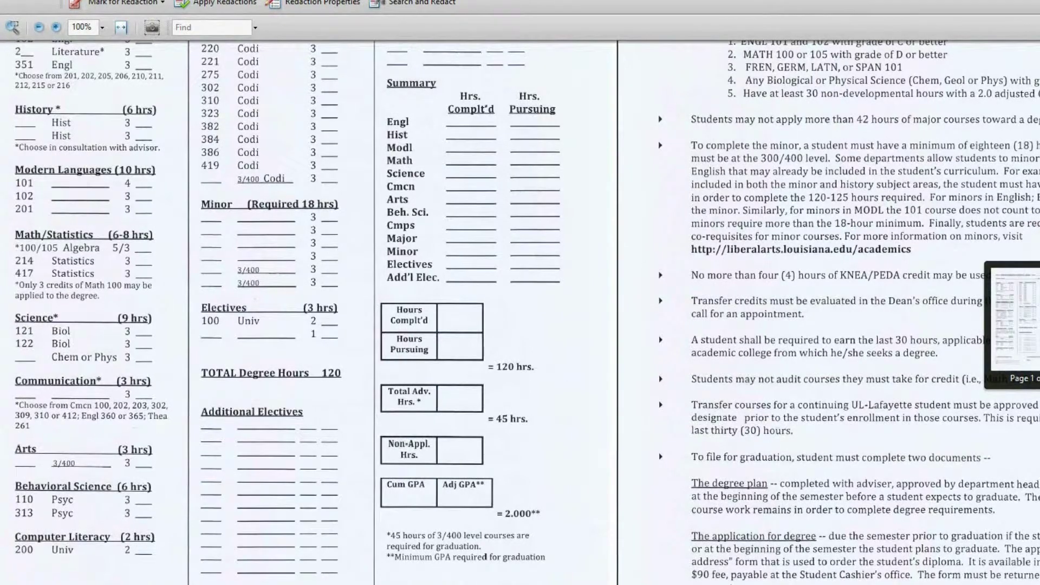
scroll(396, 144, up, 3)
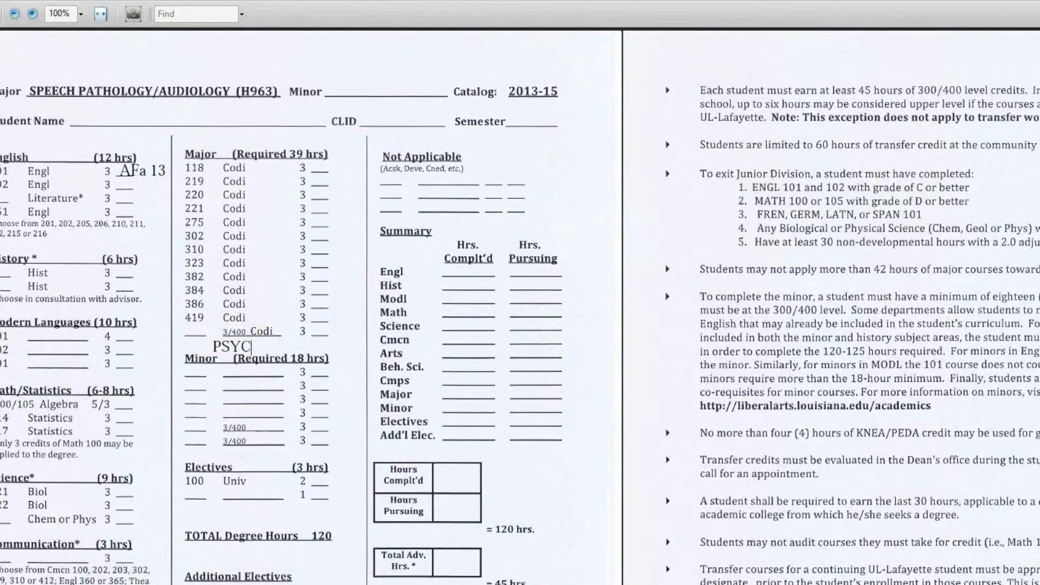
scroll(520, 303, down, 3)
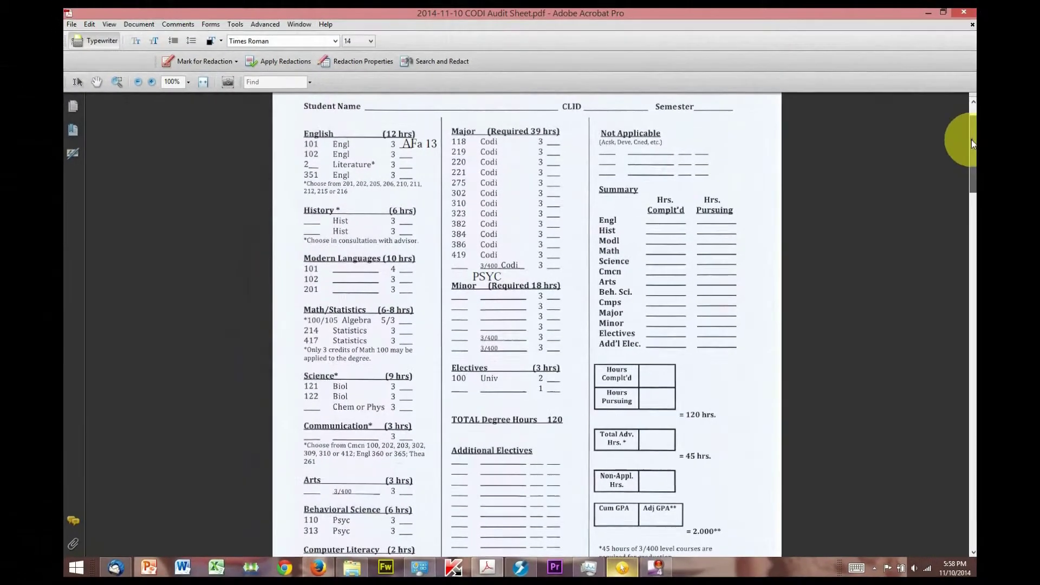
drag(970, 144, 970, 168)
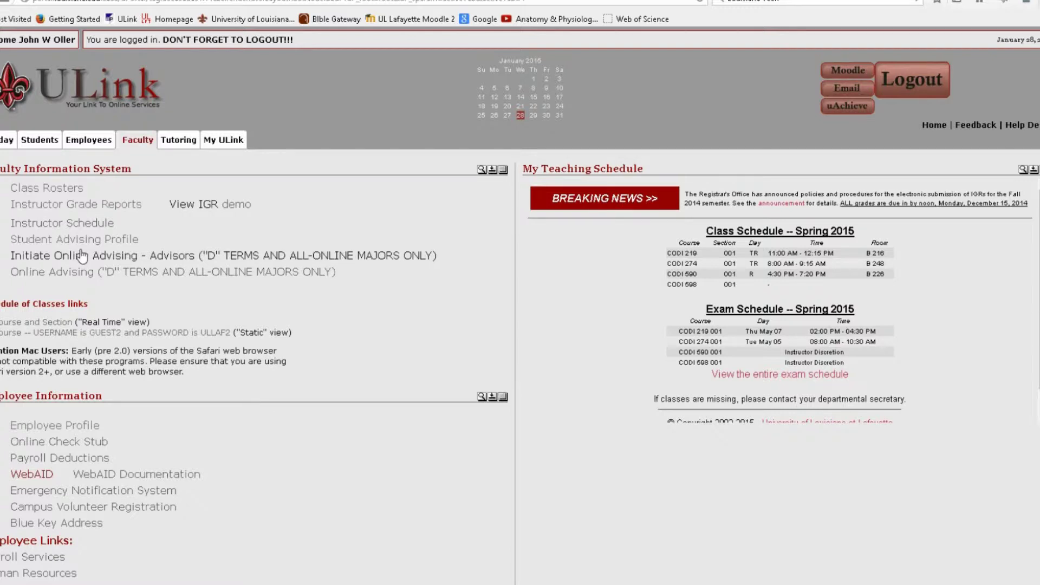
- Search the schedule of classes for sections of Communicative Disorders (CODI) course 441 in Spring 2015
click(40, 323)
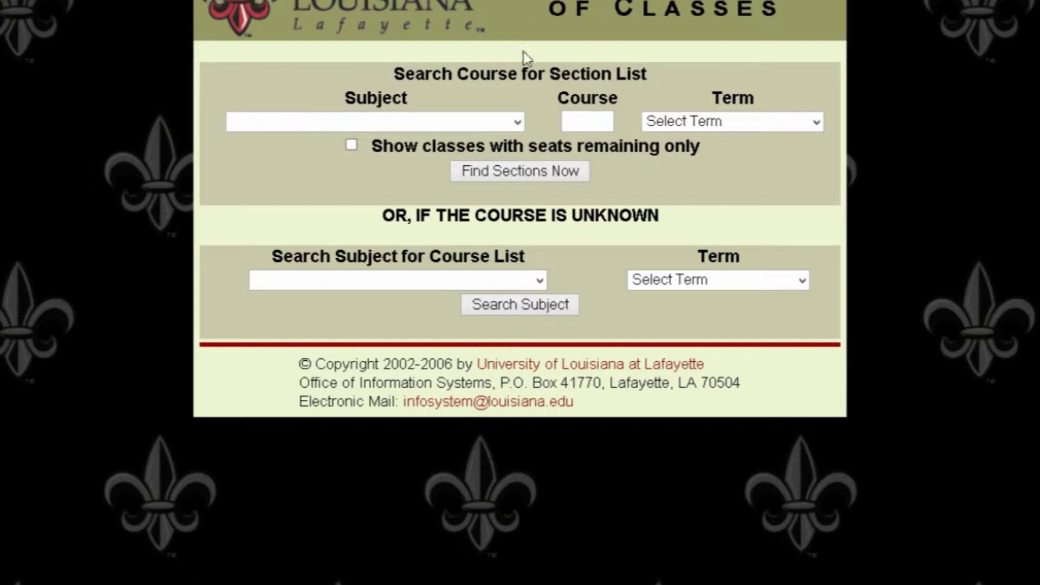
click(512, 125)
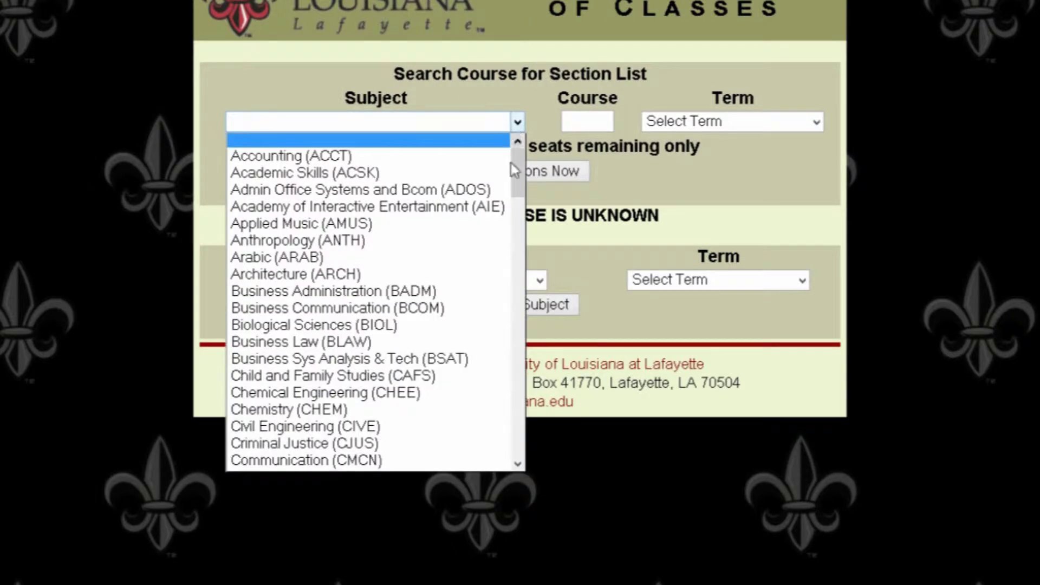
drag(518, 170, 517, 195)
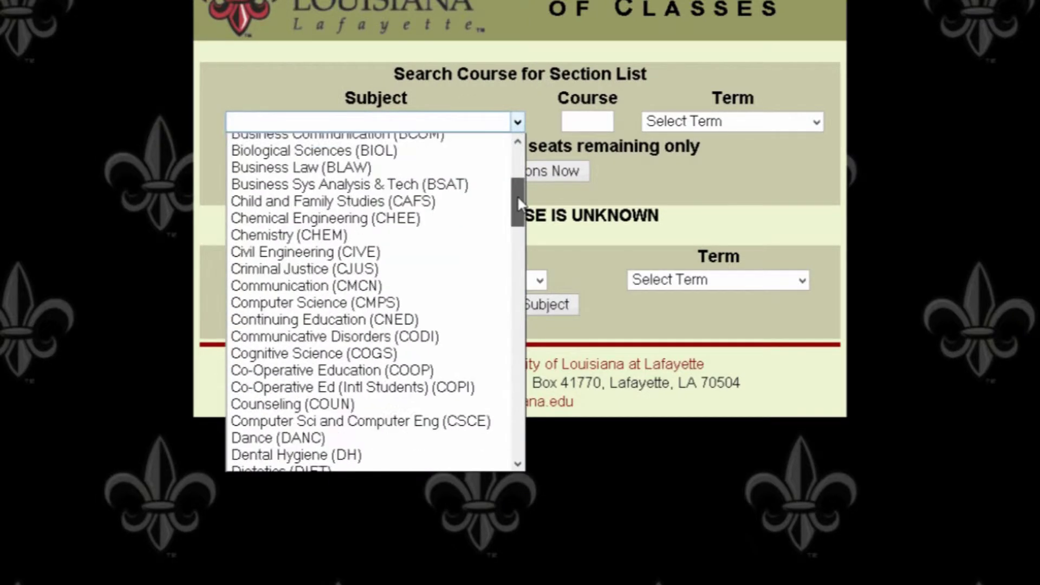
click(365, 335)
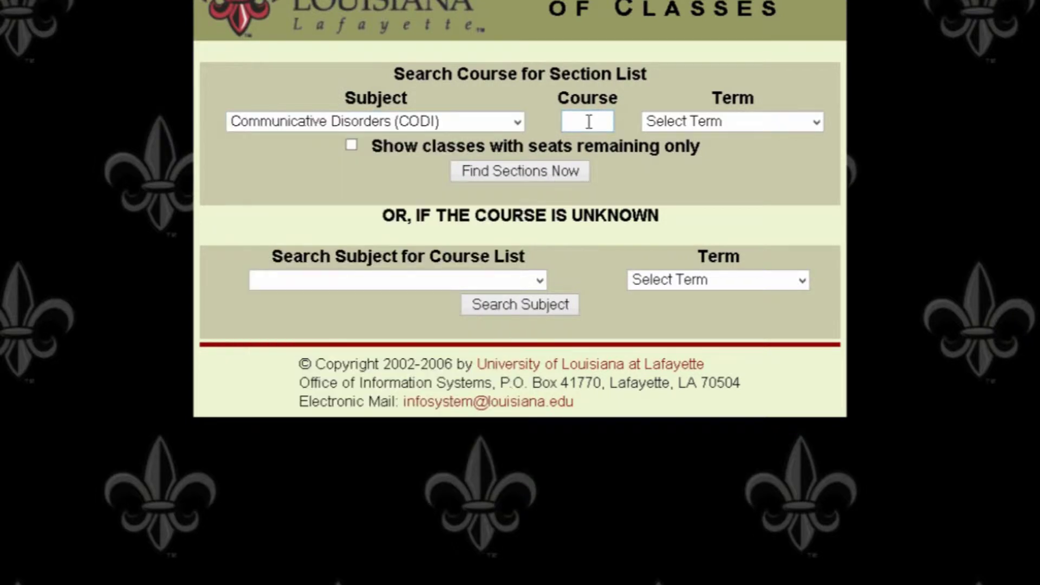
click(586, 115)
text(441)
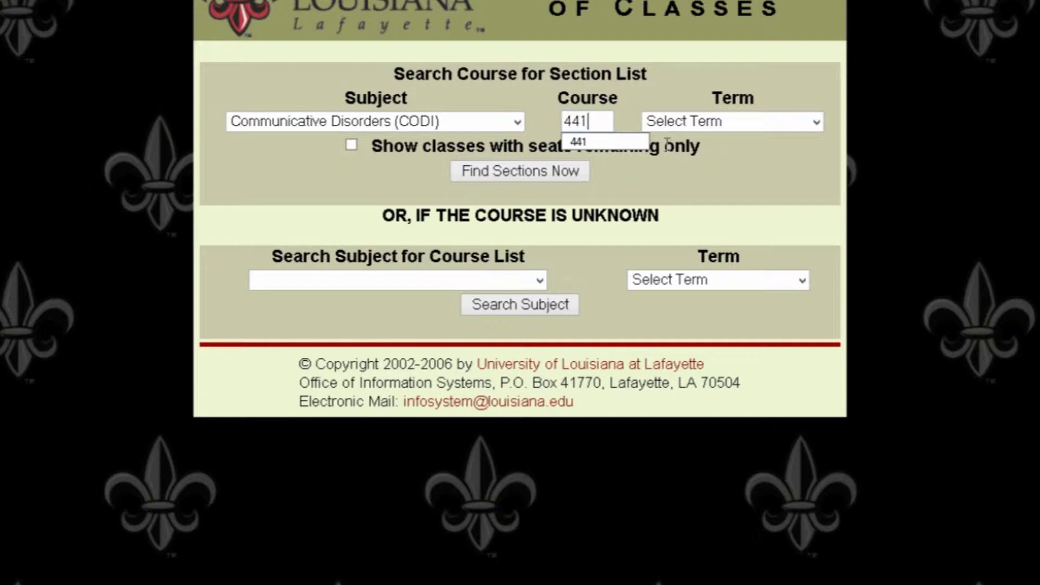
click(679, 122)
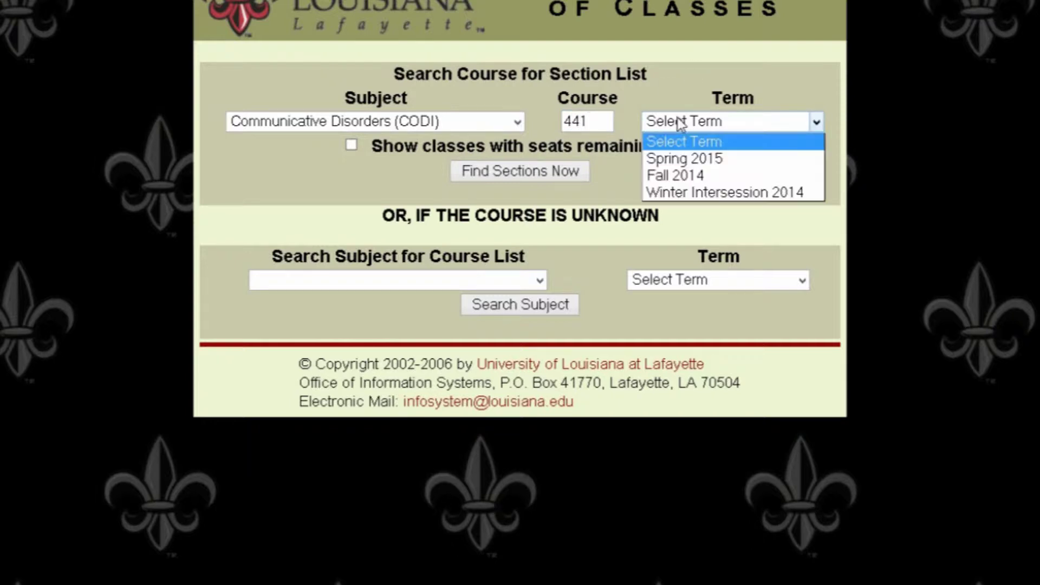
click(687, 159)
click(538, 174)
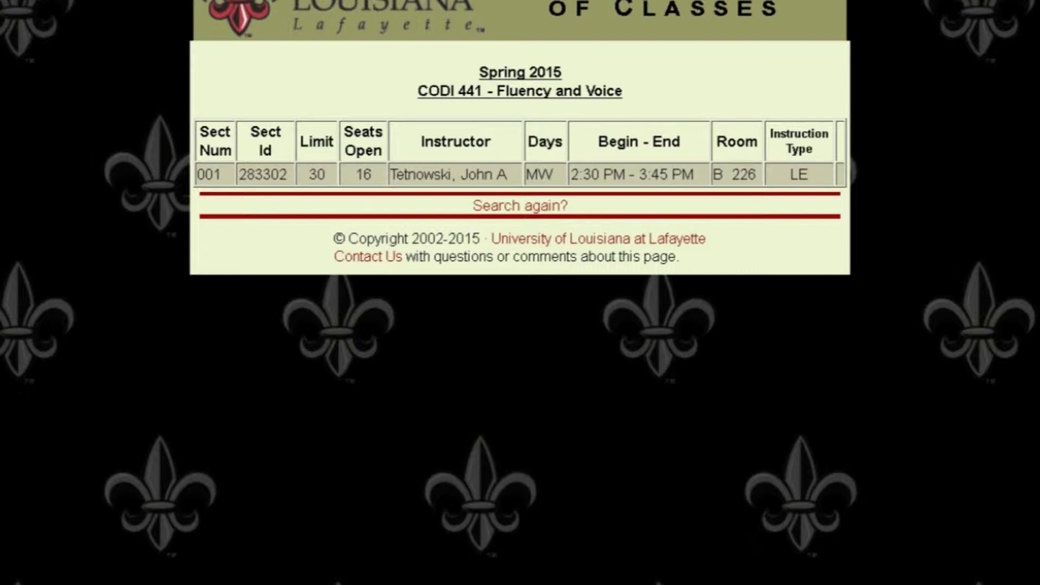
- Return to the class search and find the CODI 441 sections for Fall 2014
key(alt+Left)
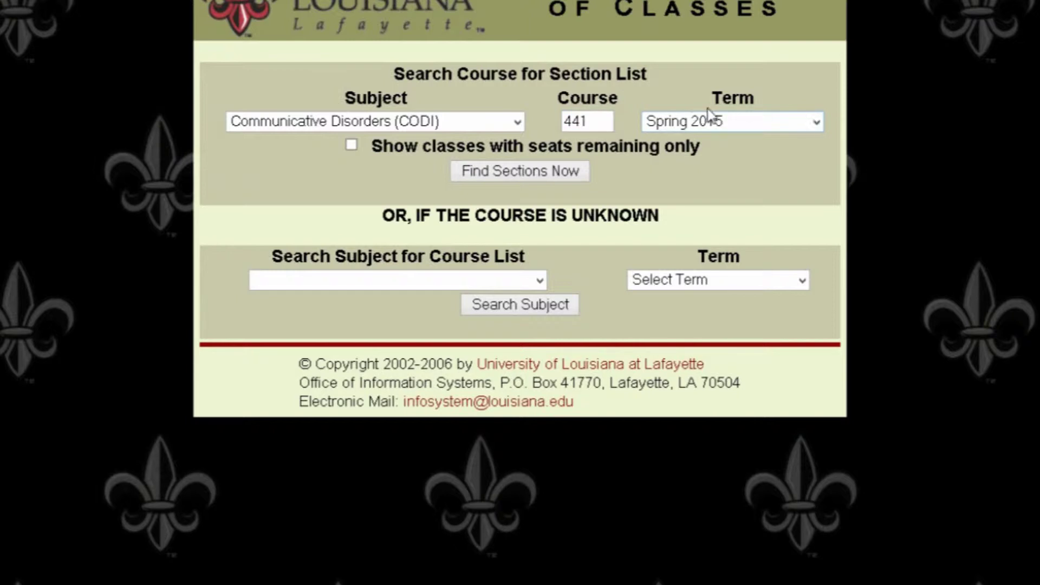
click(697, 121)
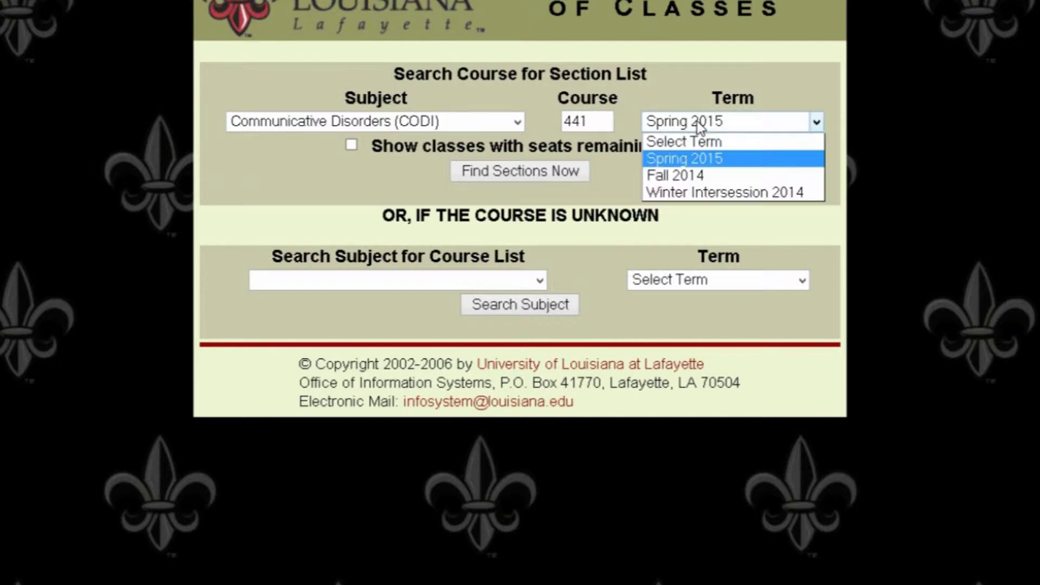
click(688, 175)
click(463, 171)
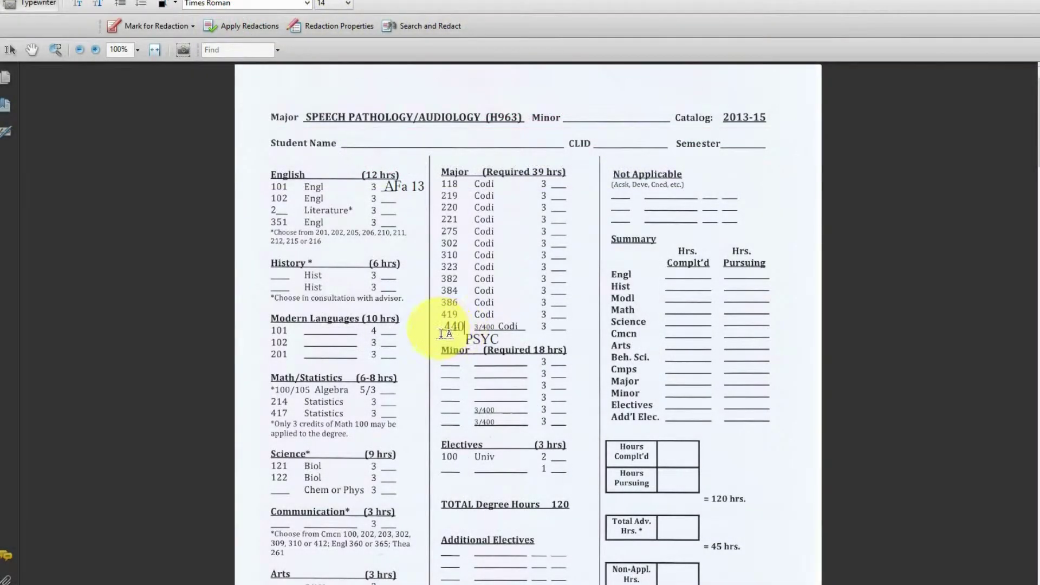
- Enter 440 as the course number on the 3/400 Codi elective line of the audit sheet's Major section
click(447, 325)
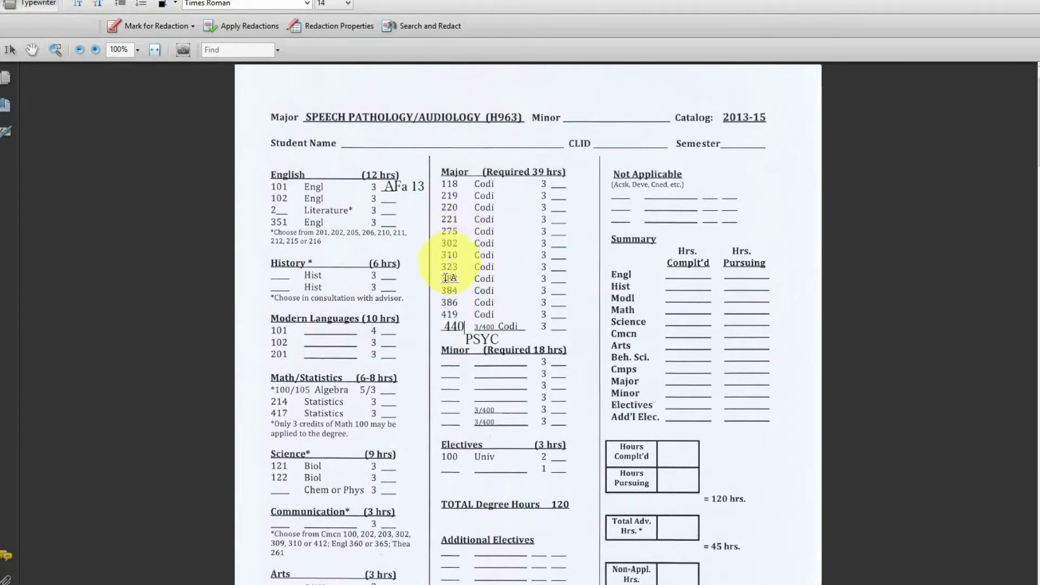
click(448, 323)
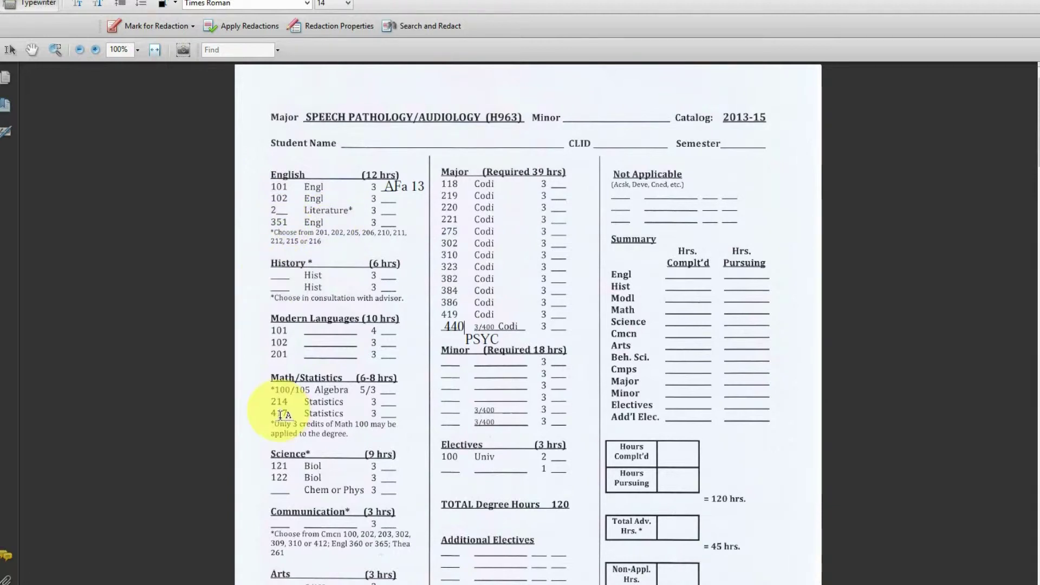
scroll(398, 461, down, 3)
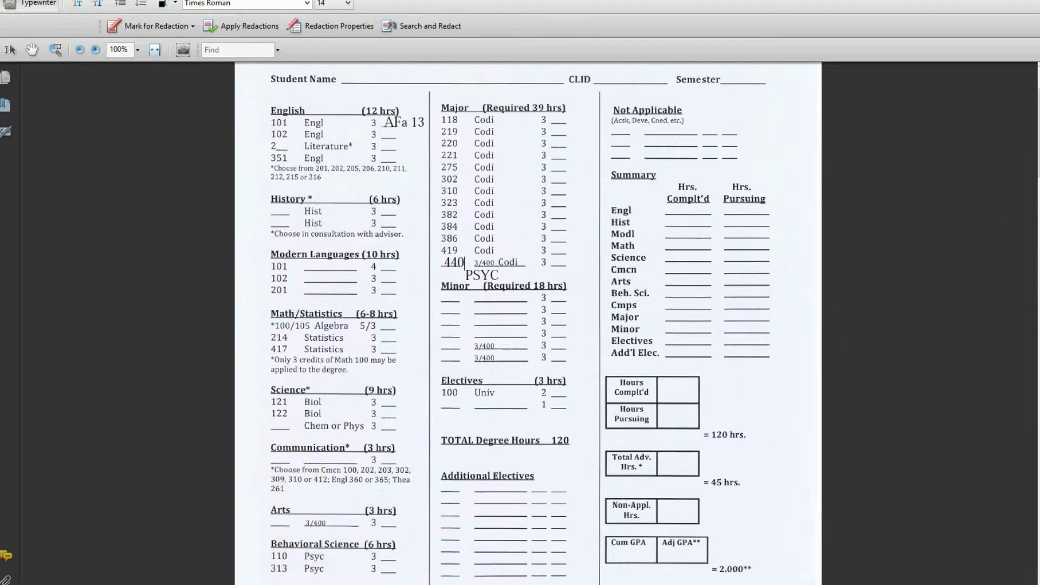
- List SLCC and LSU Shreveport on the first two Credit transferred from lines of the audit sheet
scroll(421, 412, down, 5)
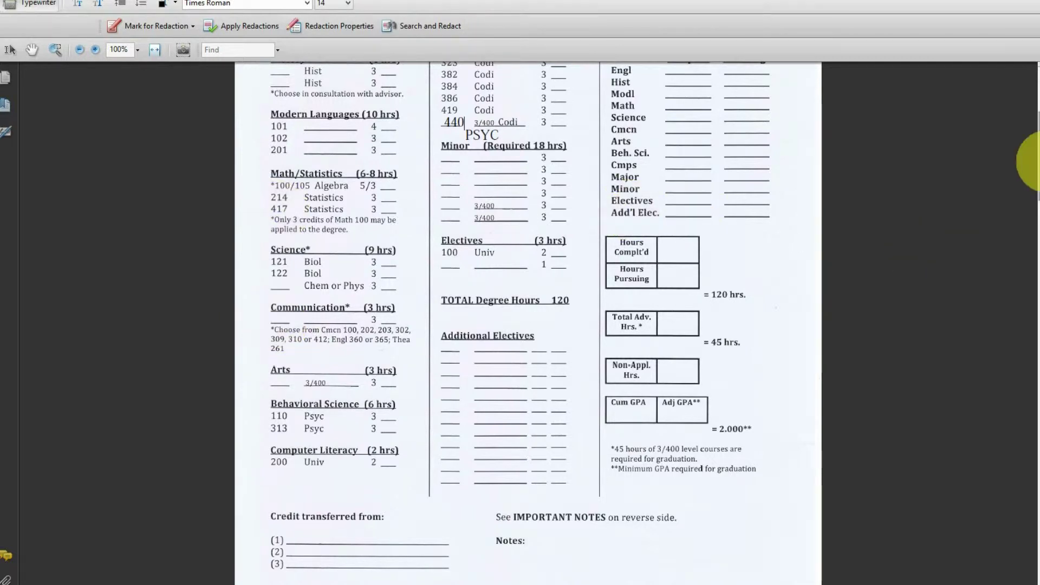
scroll(1032, 162, up, 5)
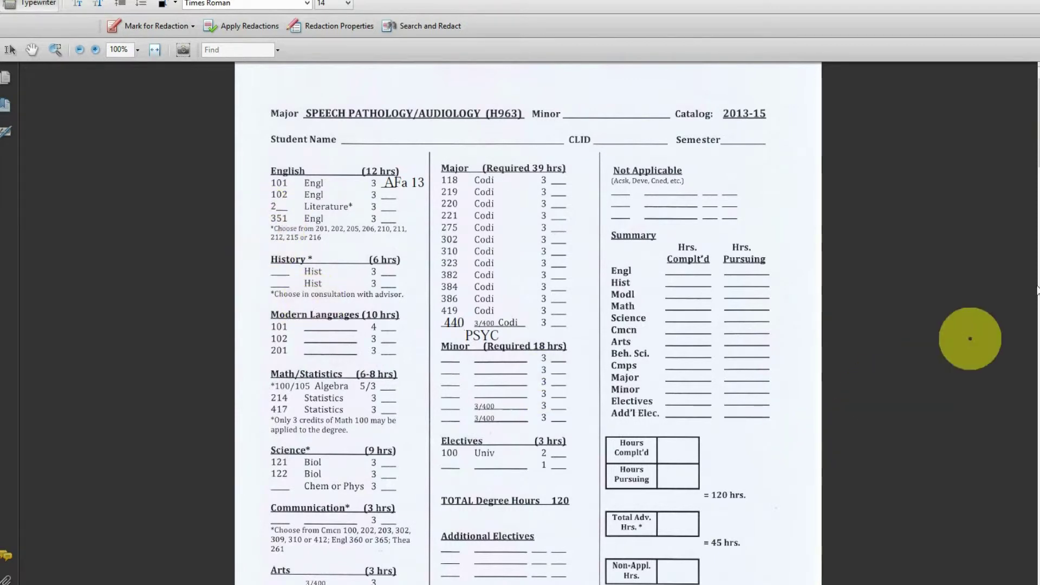
scroll(1035, 575, down, 5)
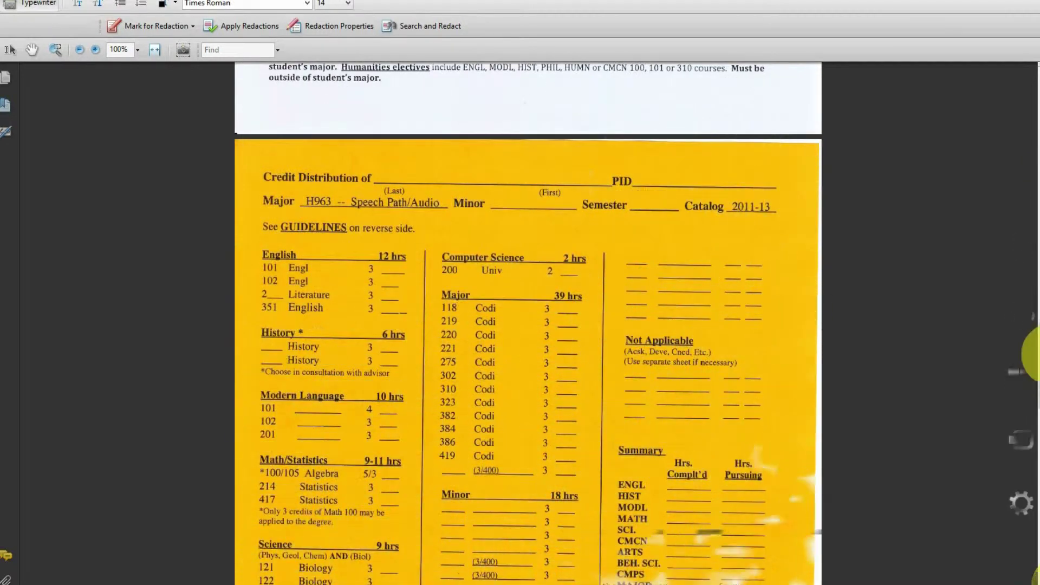
drag(1037, 350, 1031, 237)
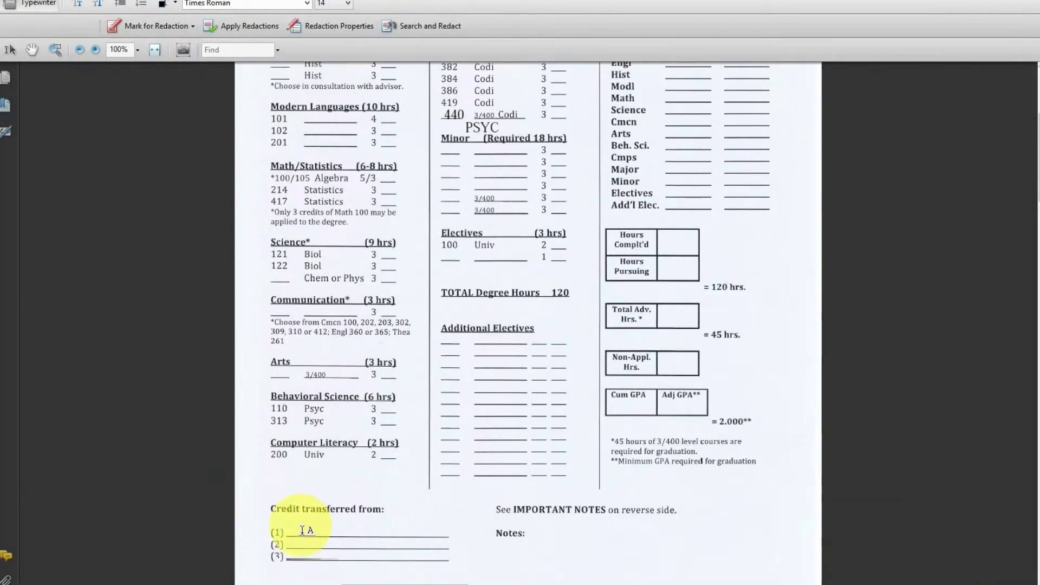
mouse_move(302, 530)
mouse_down()
mouse_move(274, 533)
mouse_move(289, 532)
mouse_up()
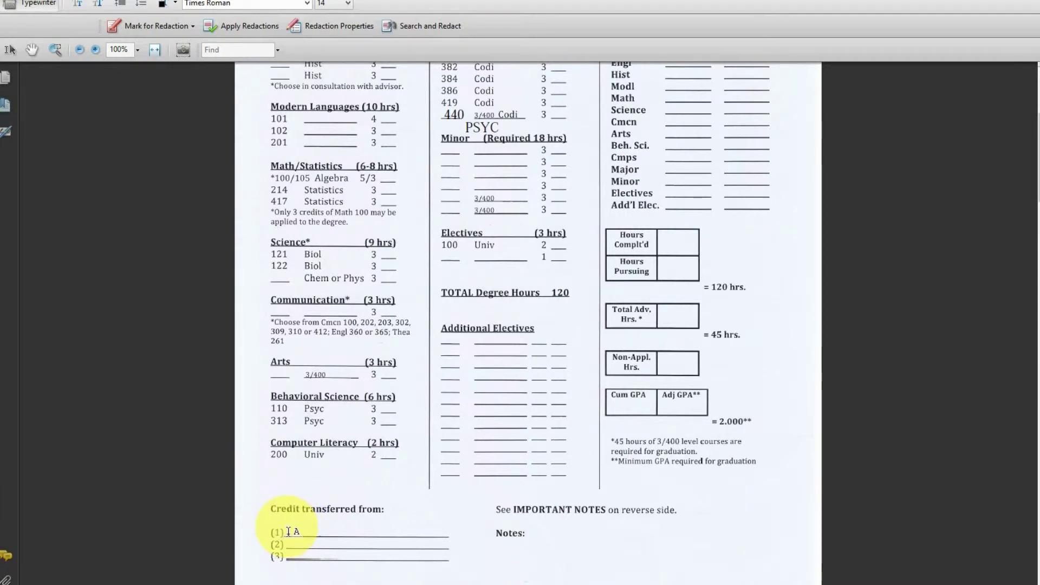
drag(289, 529, 382, 532)
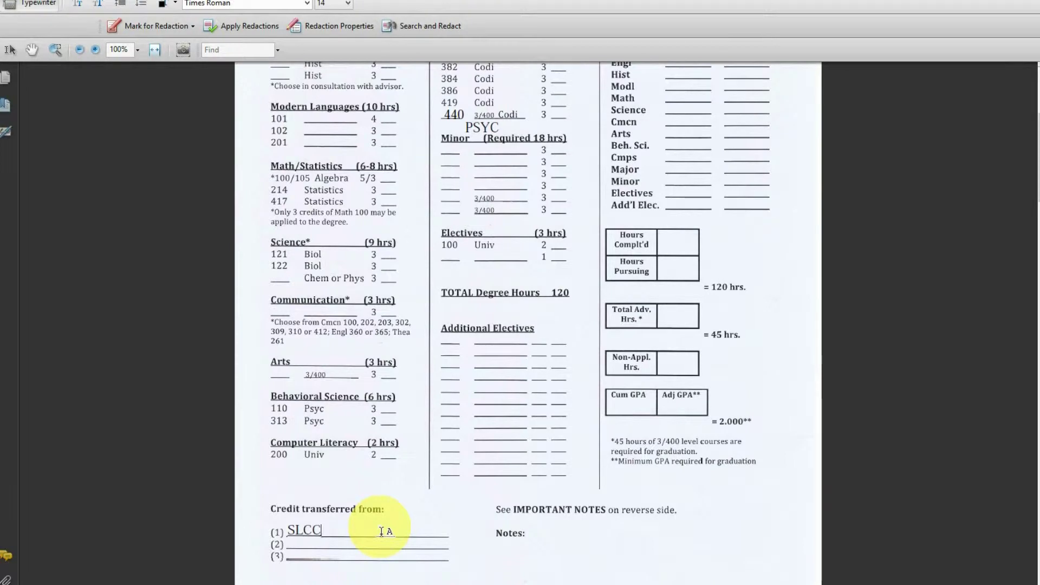
click(291, 547)
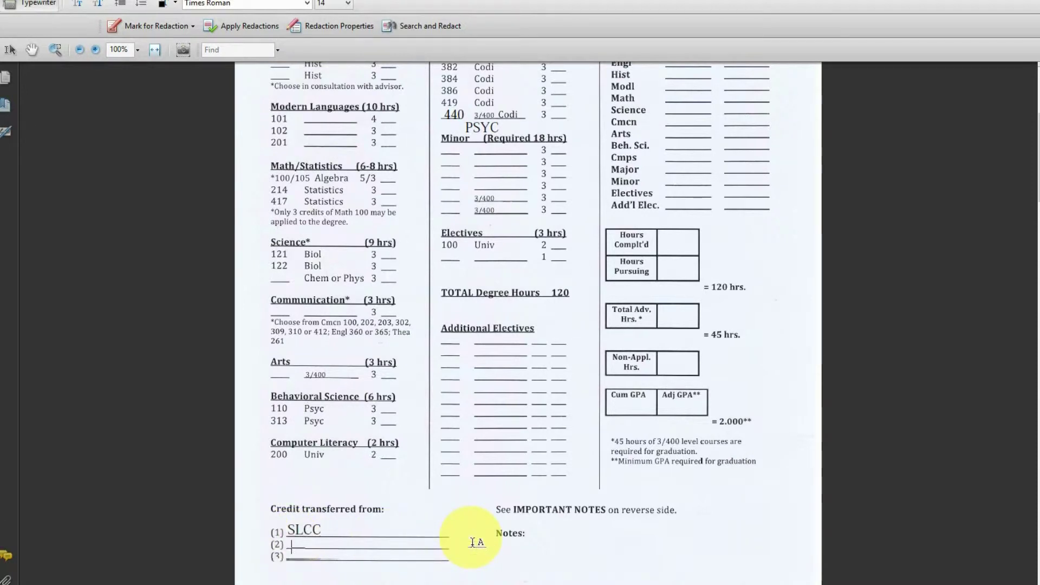
text(LSU)
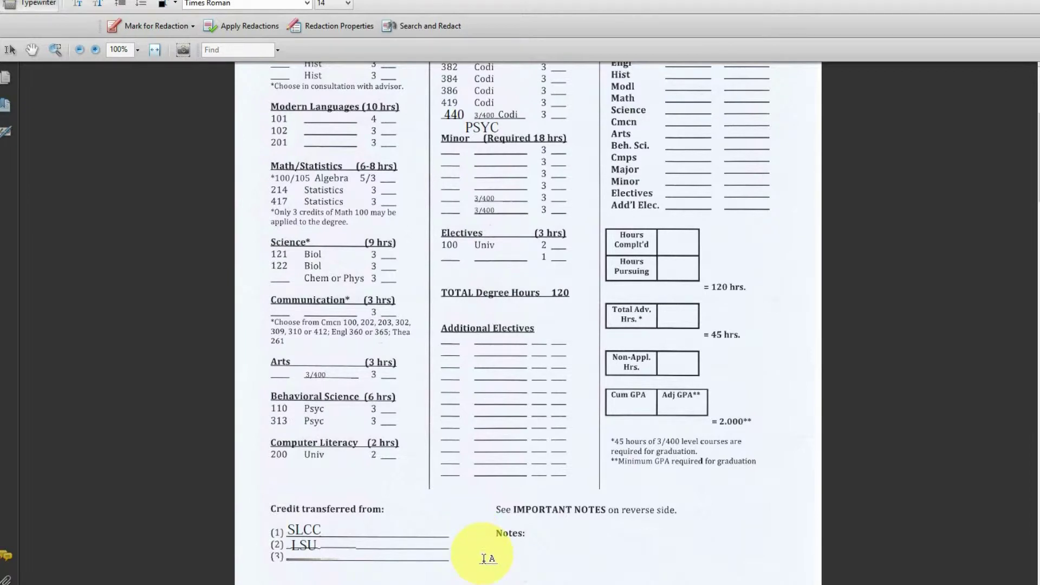
text( Shreveport)
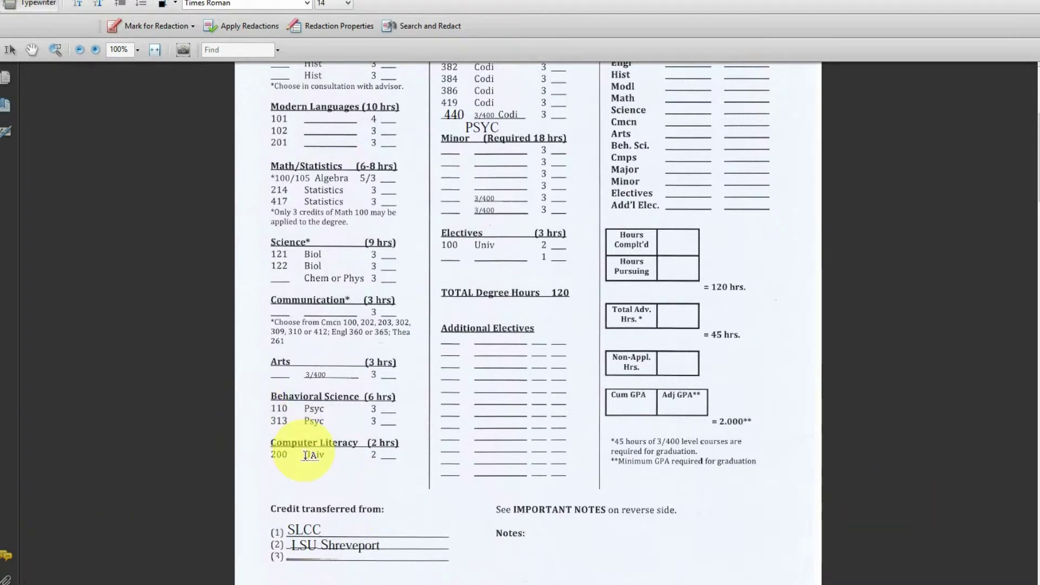
- Mark Psyc 313 under Behavioral Science with transfer reference 2) and record grade A with semester Fa 11
click(277, 424)
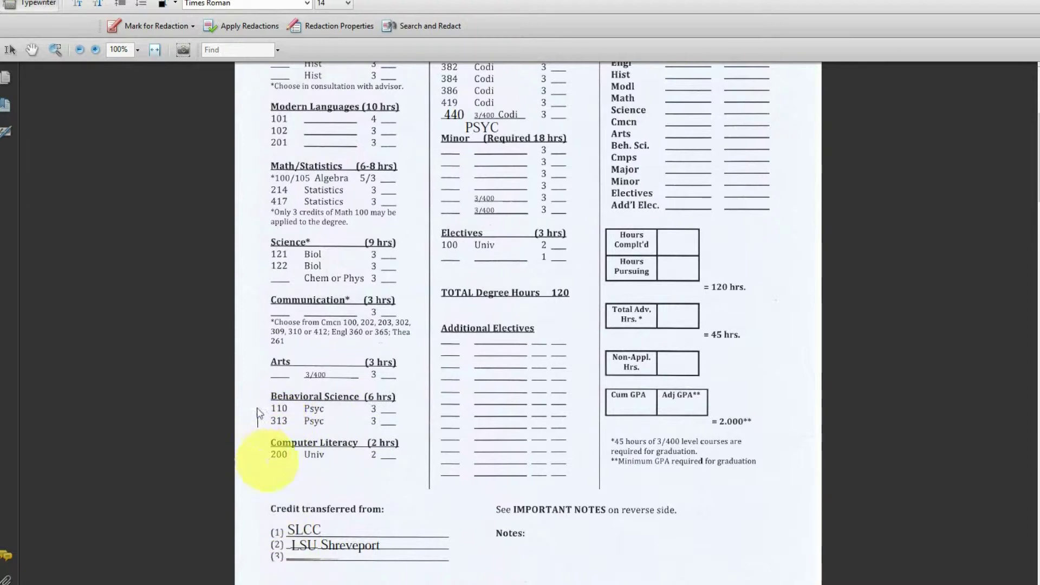
click(266, 378)
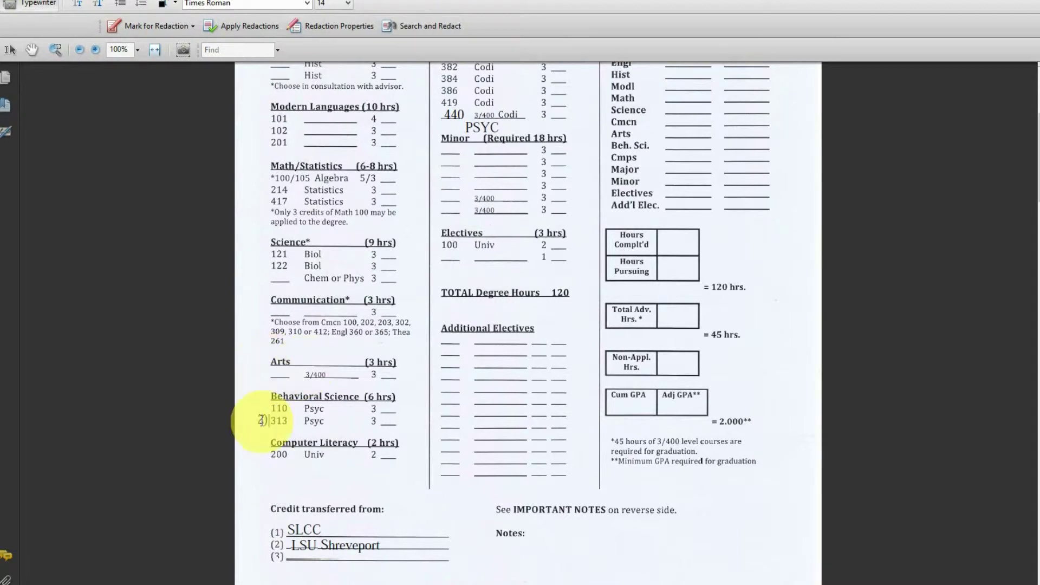
click(283, 428)
click(387, 419)
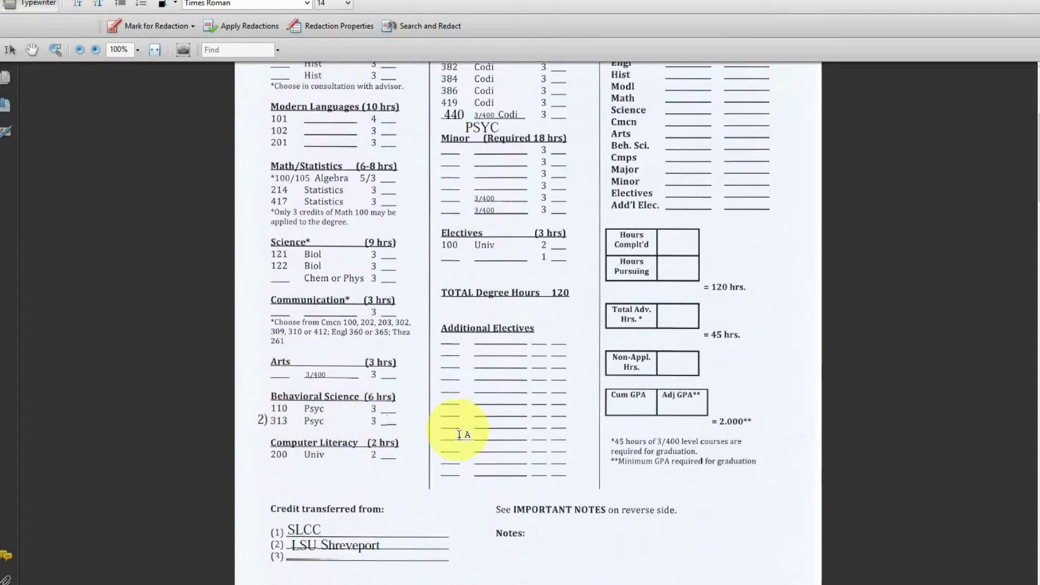
text(A)
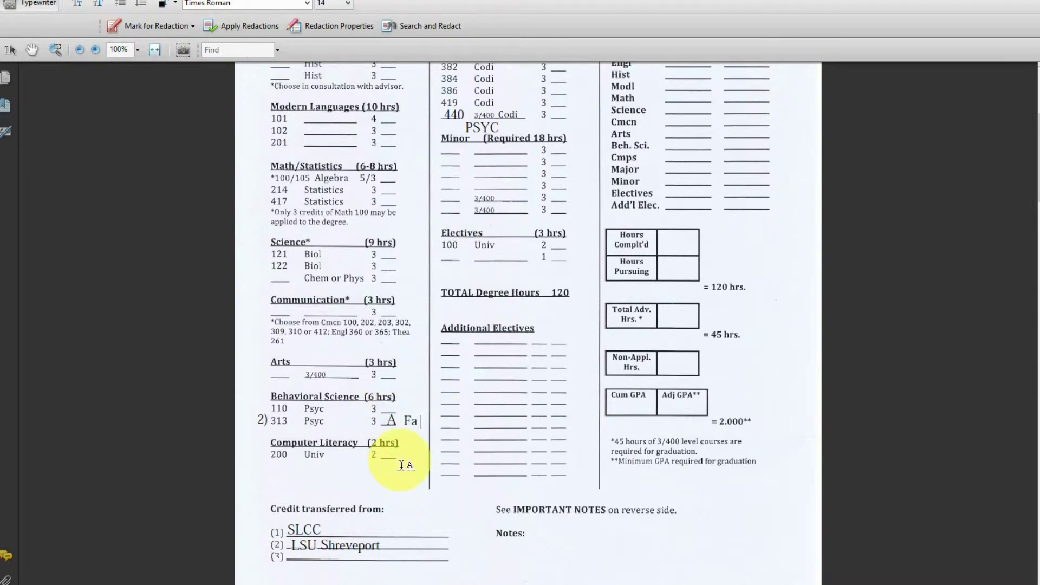
text(  Fa 11)
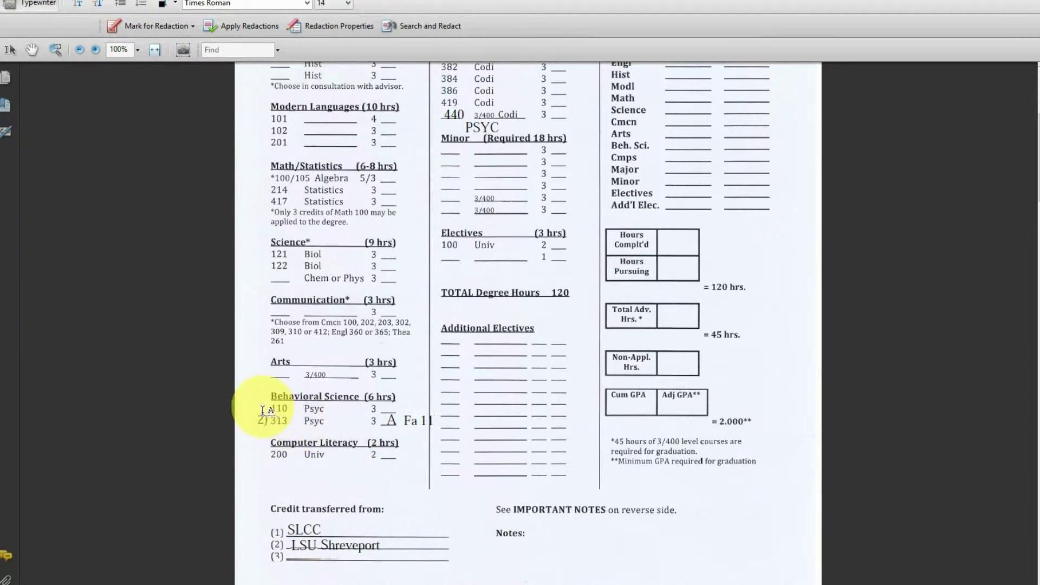
- Mark Psyc 110 under Behavioral Science with transfer reference 1) and record grade A with semester Sp
click(260, 408)
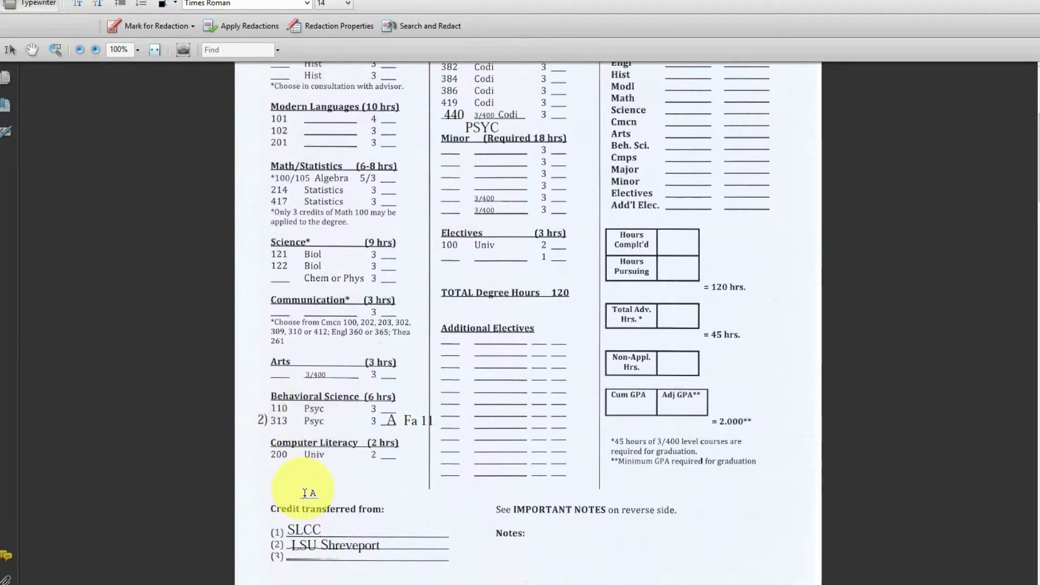
text(1))
drag(267, 407, 386, 407)
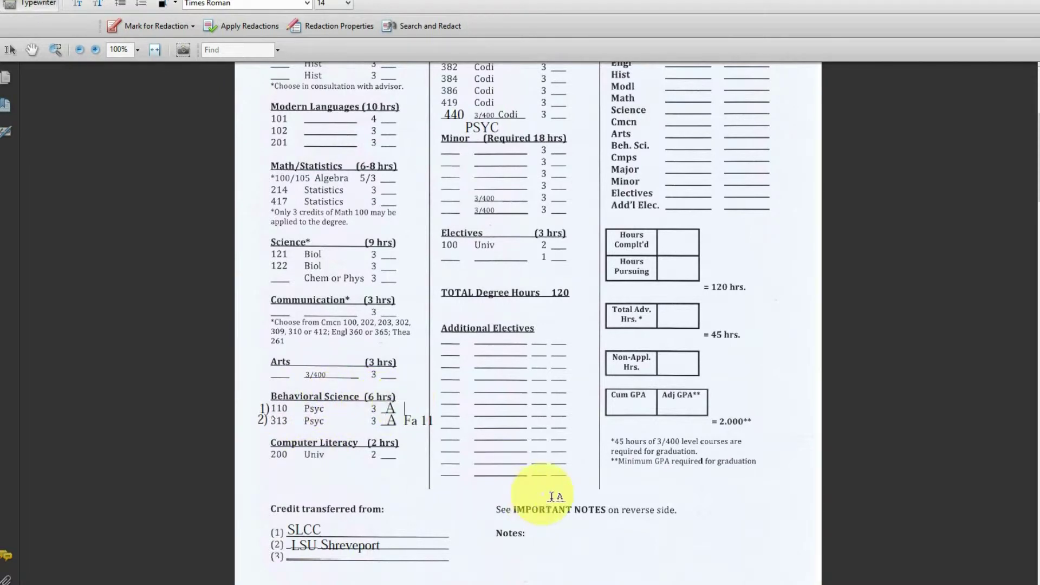
text(Sp)
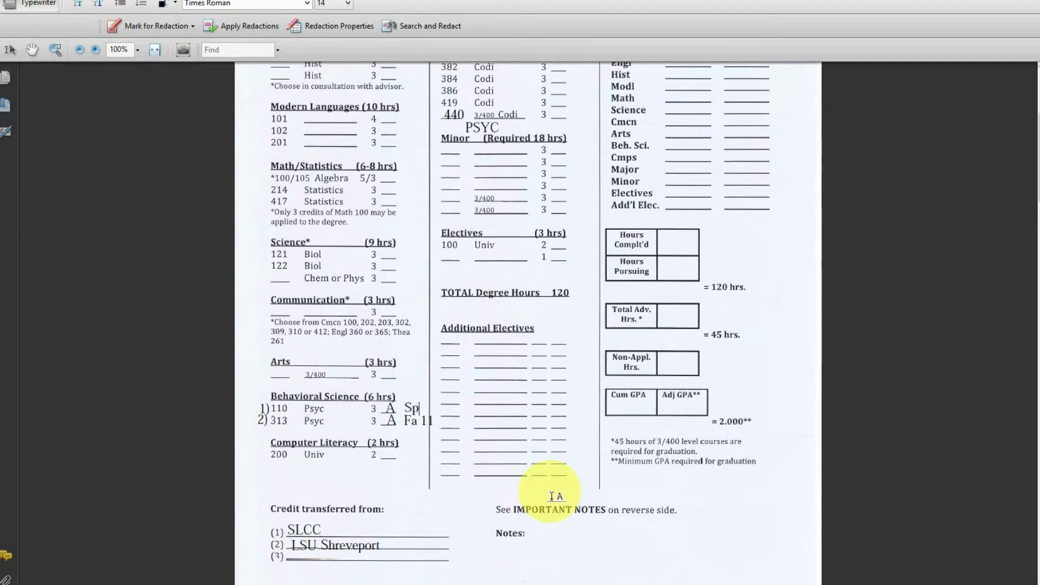
scroll(552, 496, up, 4)
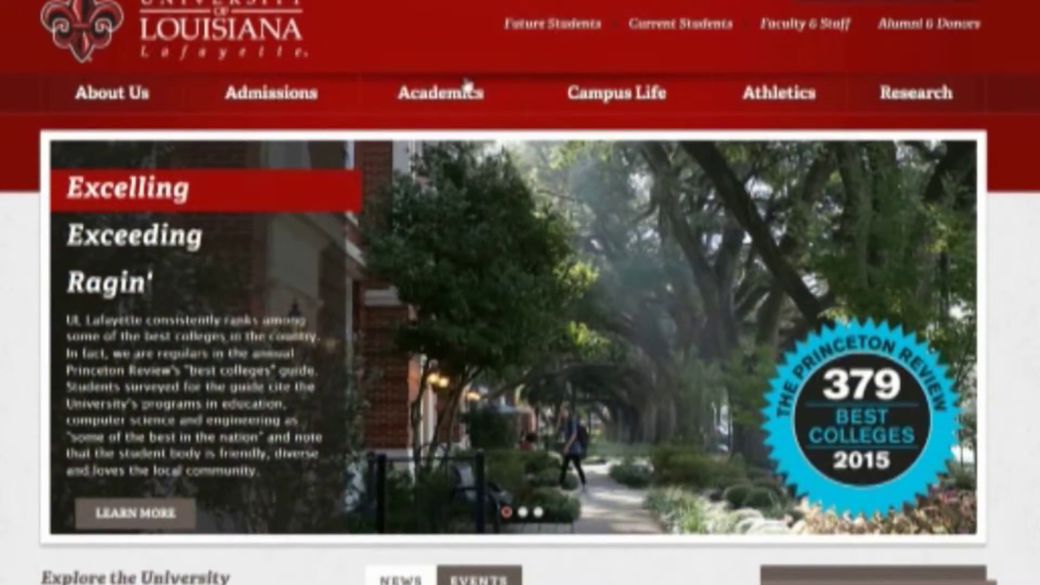
- On the University of Louisiana Lafayette website, find the academic catalog archive and open the 2013-2015 undergraduate catalog
mouse_move(452, 98)
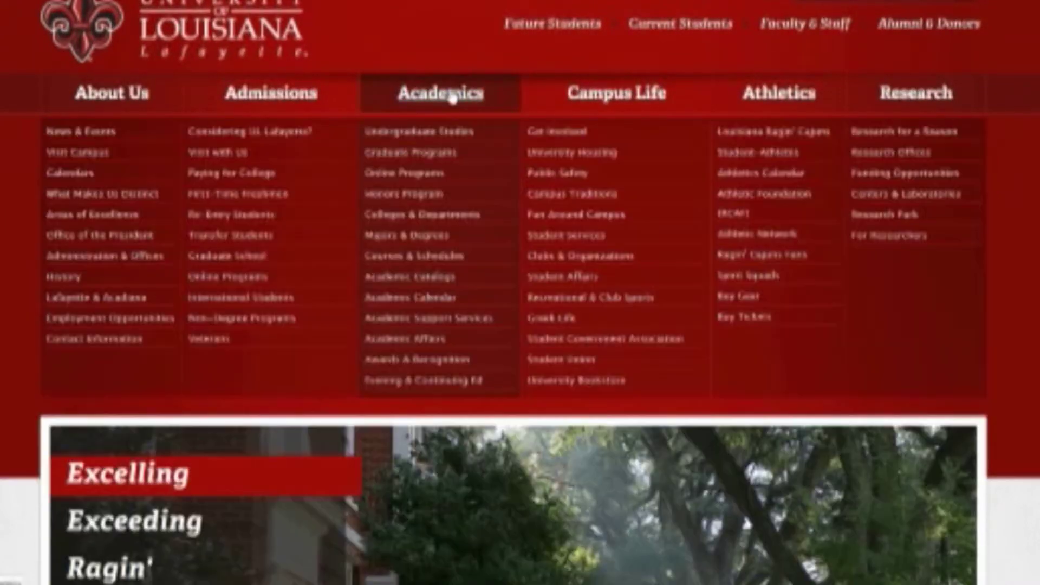
click(452, 97)
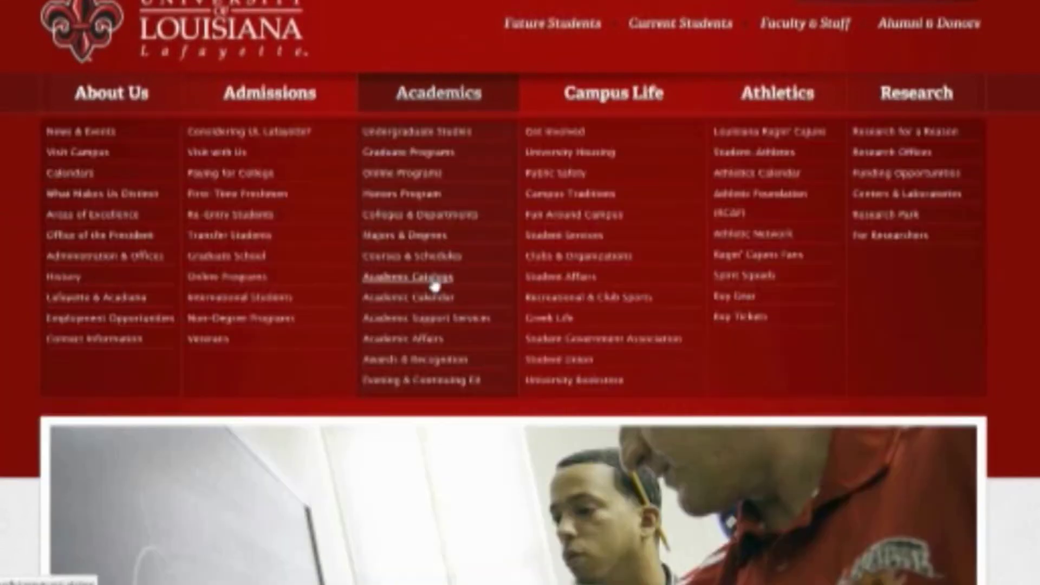
click(431, 276)
click(218, 462)
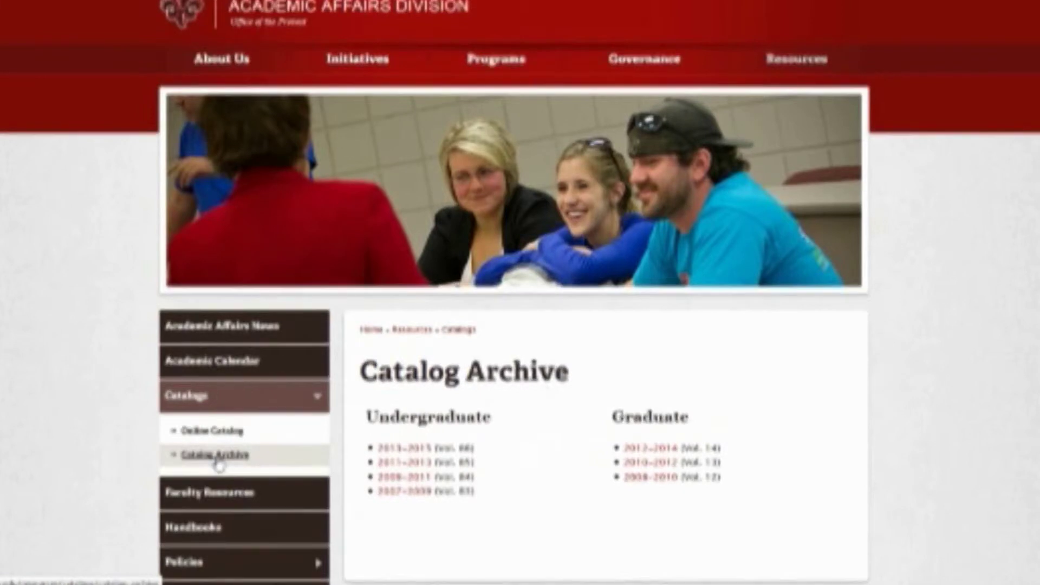
click(408, 449)
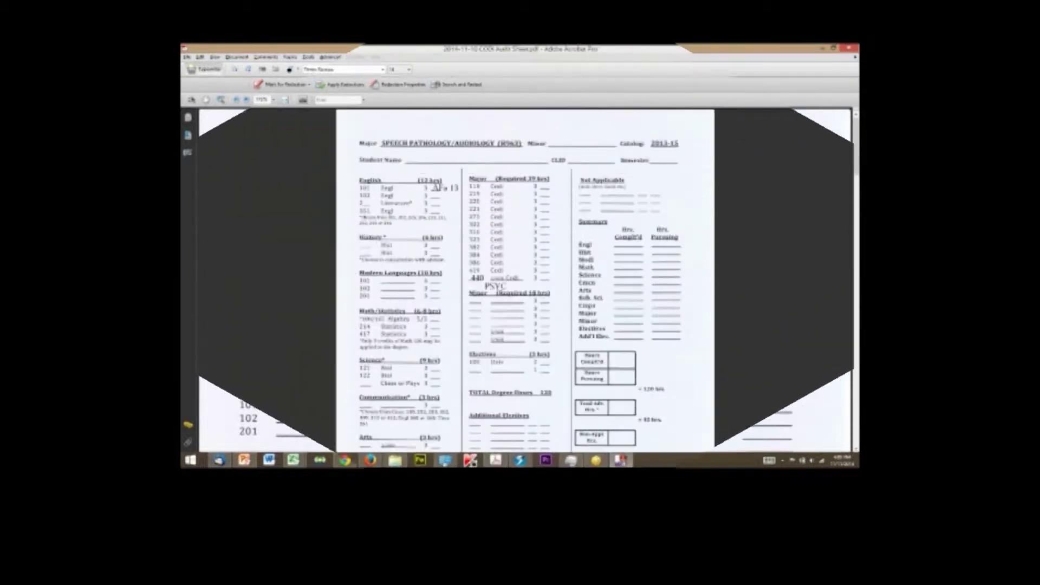
- Close the audit sheet in Acrobat, open the Example Redacted Degree Plan & Audit PDF, and view its Credit Distribution page
click(855, 57)
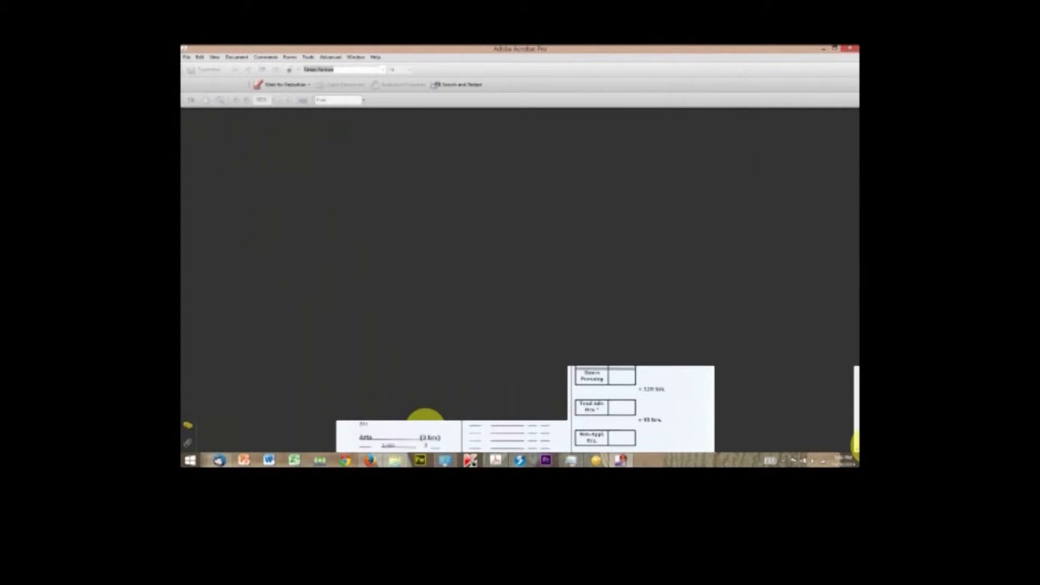
click(394, 460)
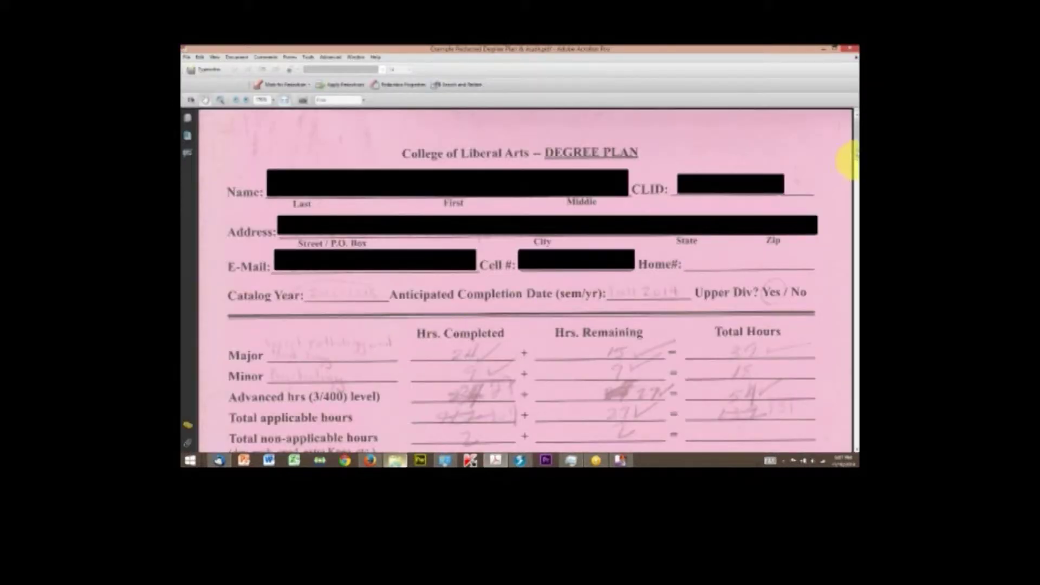
drag(854, 143, 848, 353)
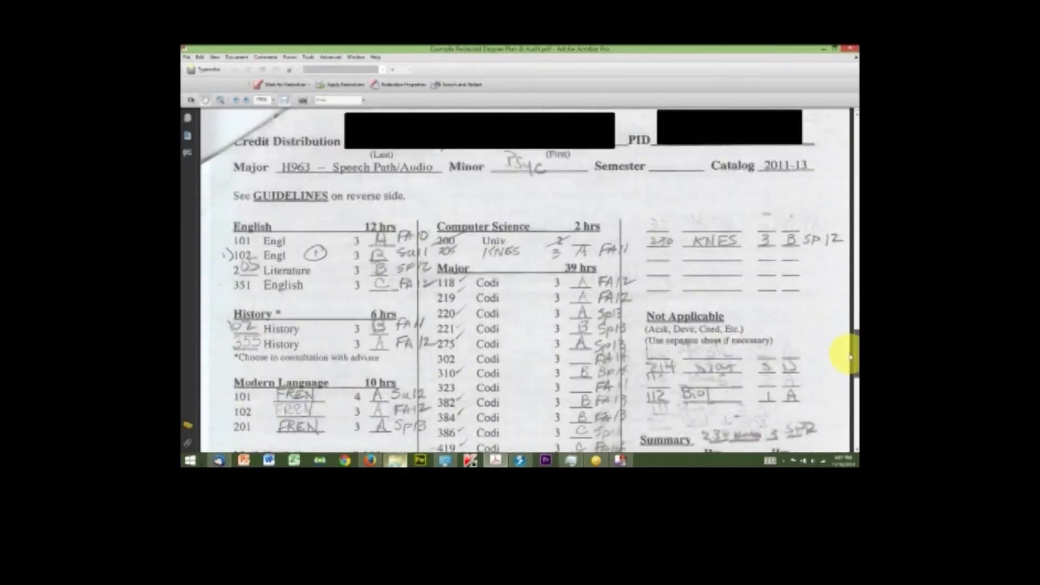